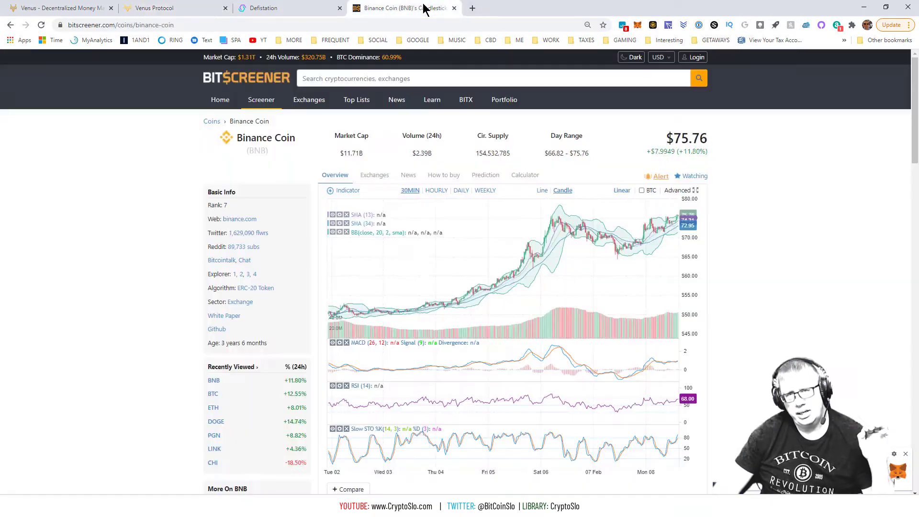
Check the Binance Coin price page and the Defistation overview, and return to the Venus Protocol page.
left_click(426, 8)
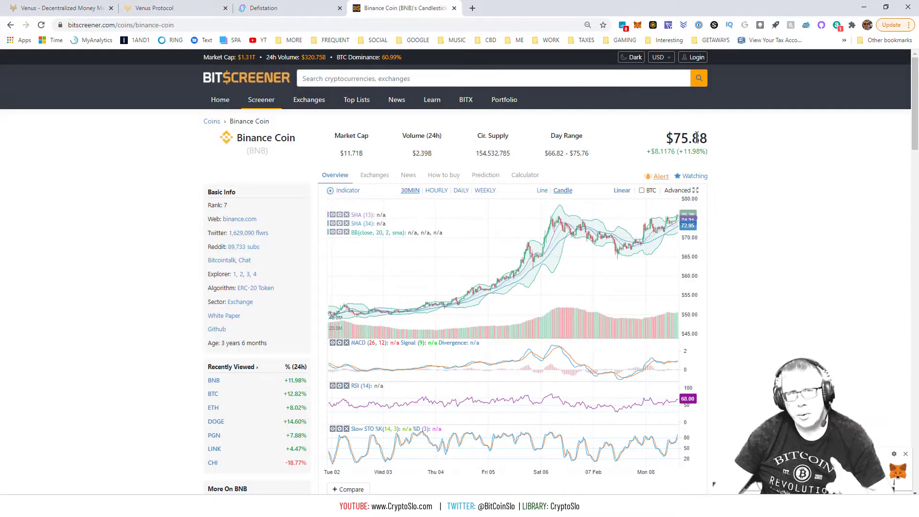
left_click(282, 9)
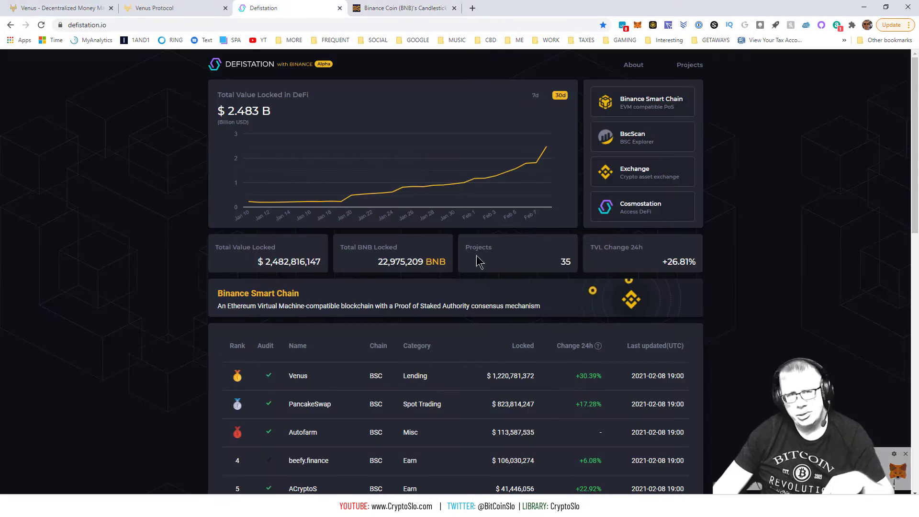
left_click(172, 8)
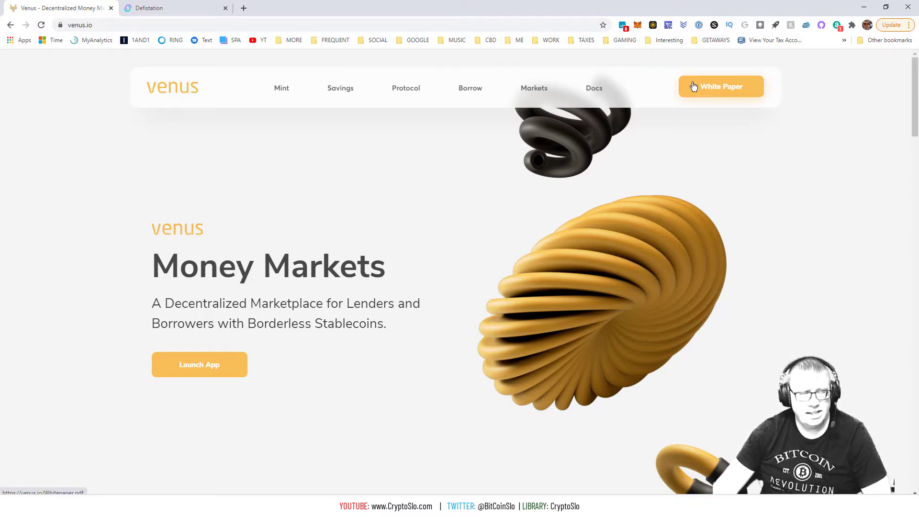
Inspect the most recent point on Defistation's 30-day total value locked chart.
left_click(168, 8)
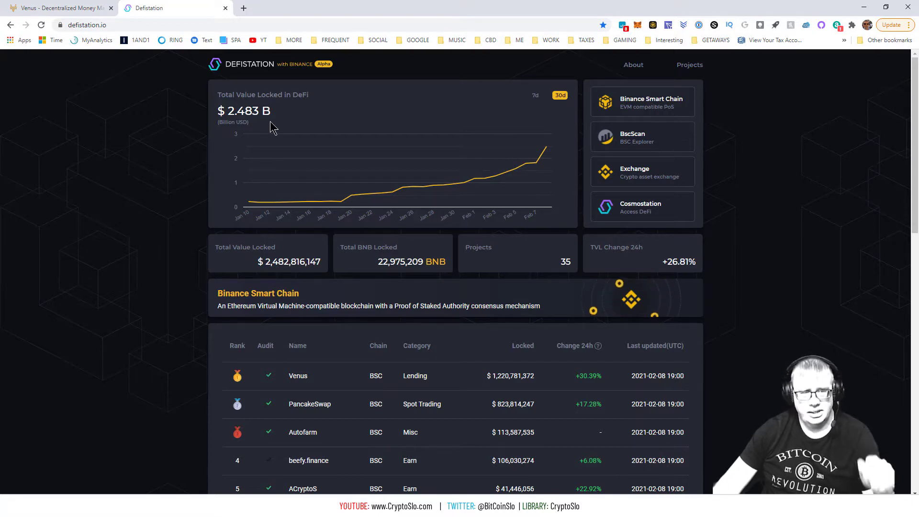
mouse_move(546, 153)
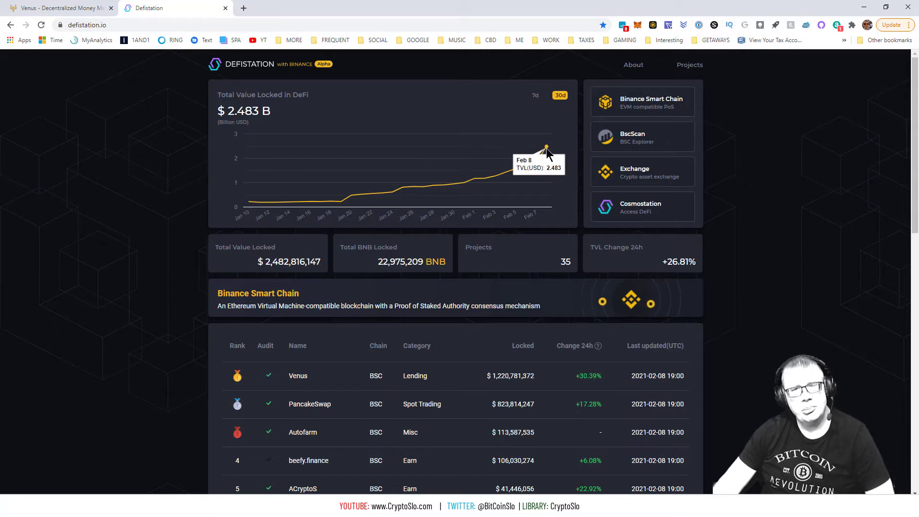
Open BitScreener in a new tab, search it for "bnb" and open the Binance Coin page.
left_click(244, 8)
left_click(292, 41)
left_click(299, 52)
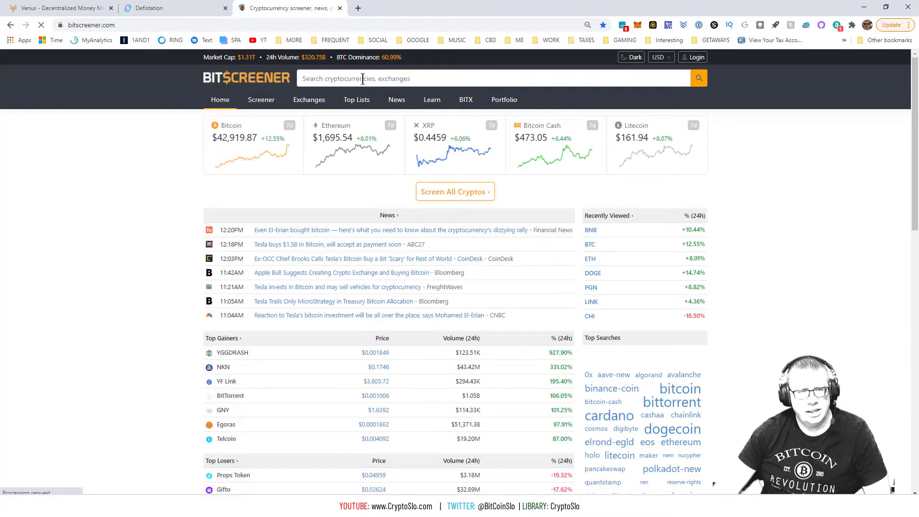
left_click(362, 79)
type("bnb")
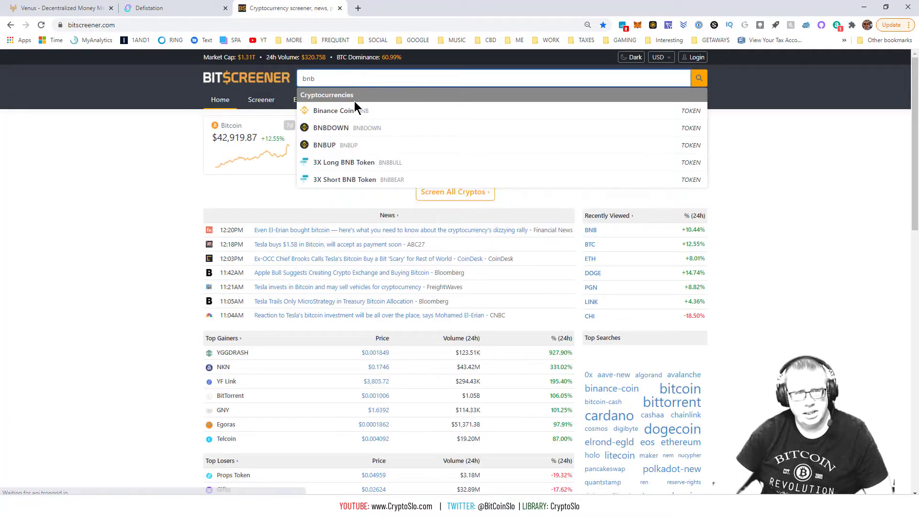
left_click(349, 110)
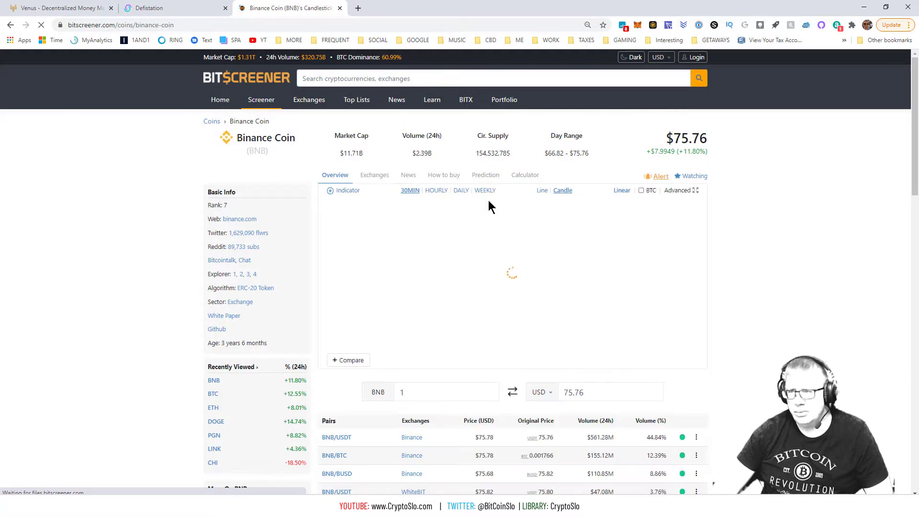
Launch the Venus app from the venus.io home page.
left_click(61, 9)
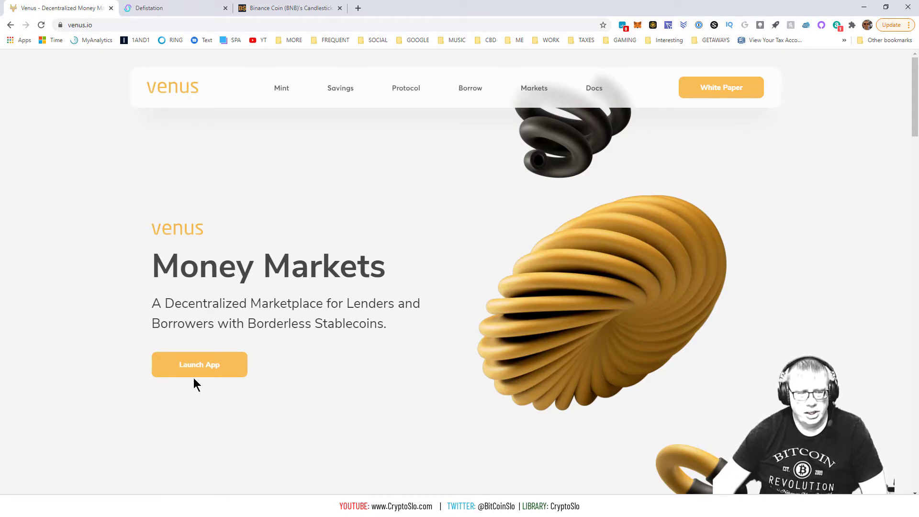
left_click(212, 367)
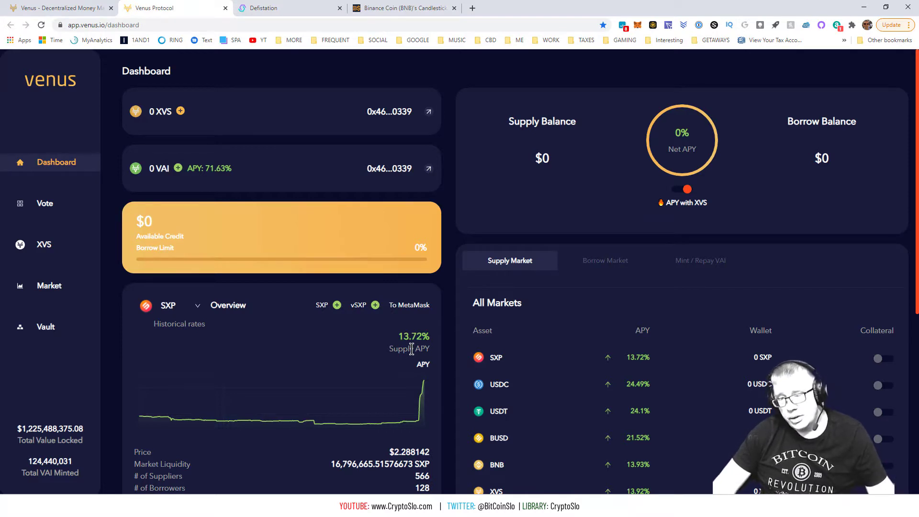
Examine the supply APY of each asset in the dashboard's All Markets list, from SXP through BETH.
scroll(602, 343, "down", 2)
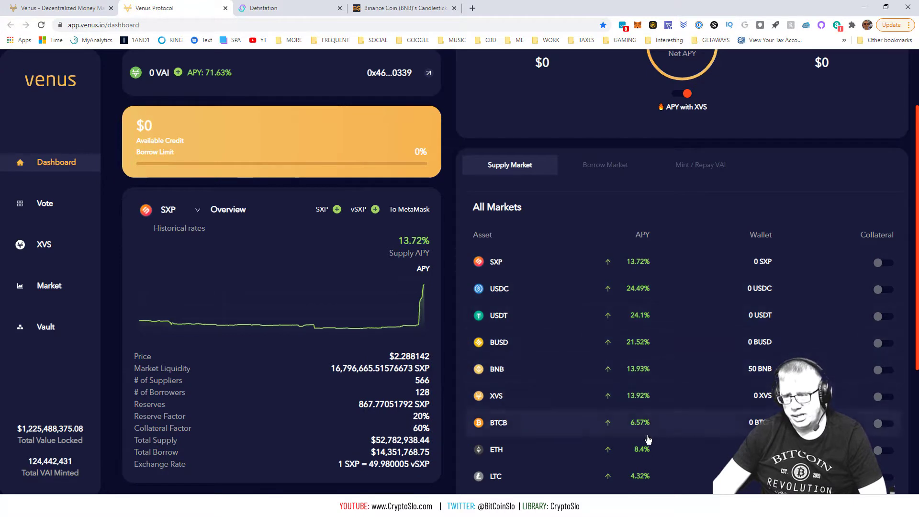
scroll(641, 407, "down", 1)
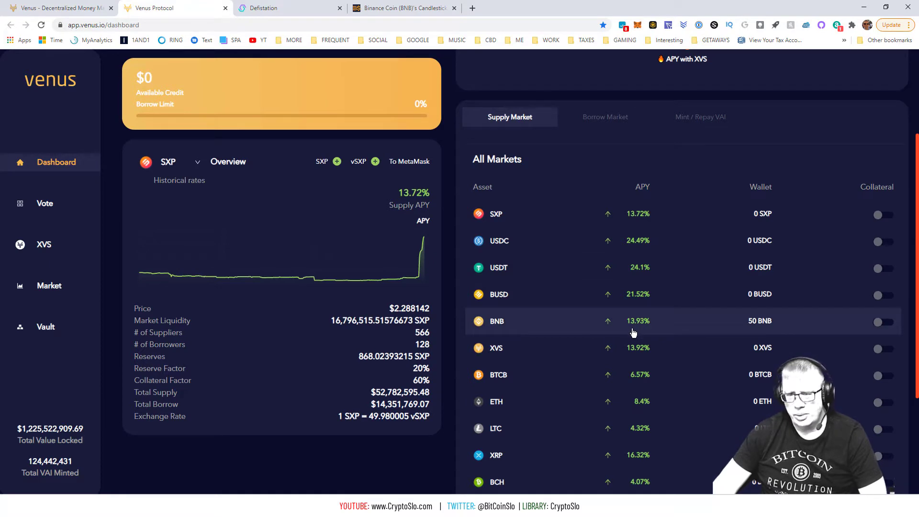
scroll(634, 335, "down", 3)
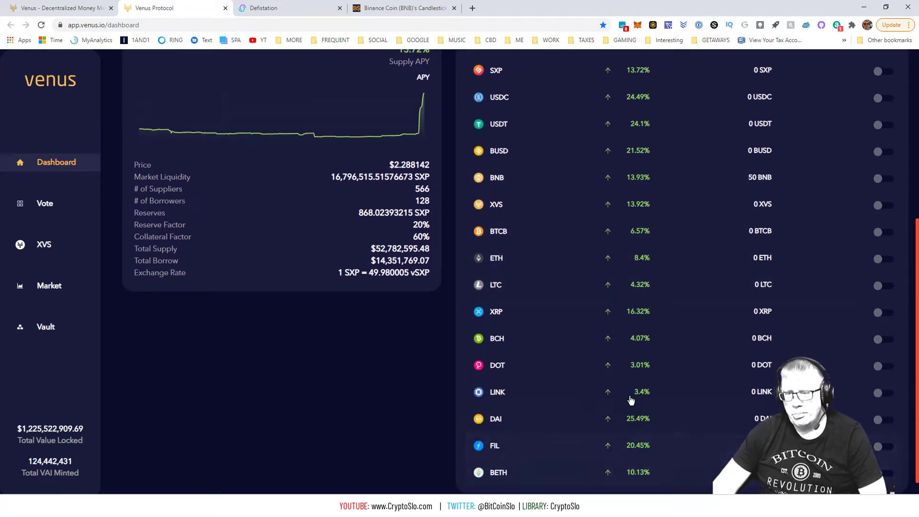
scroll(626, 230, "up", 2)
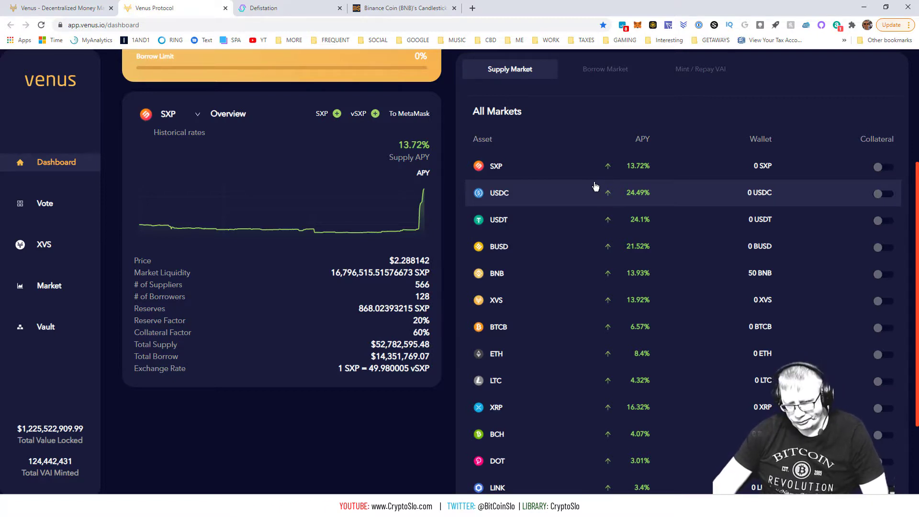
scroll(596, 204, "up", 3)
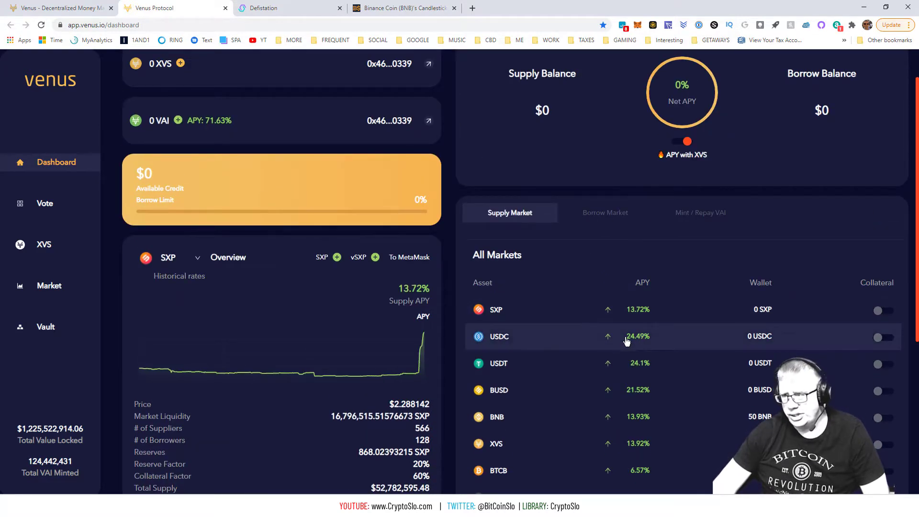
scroll(626, 341, "down", 2)
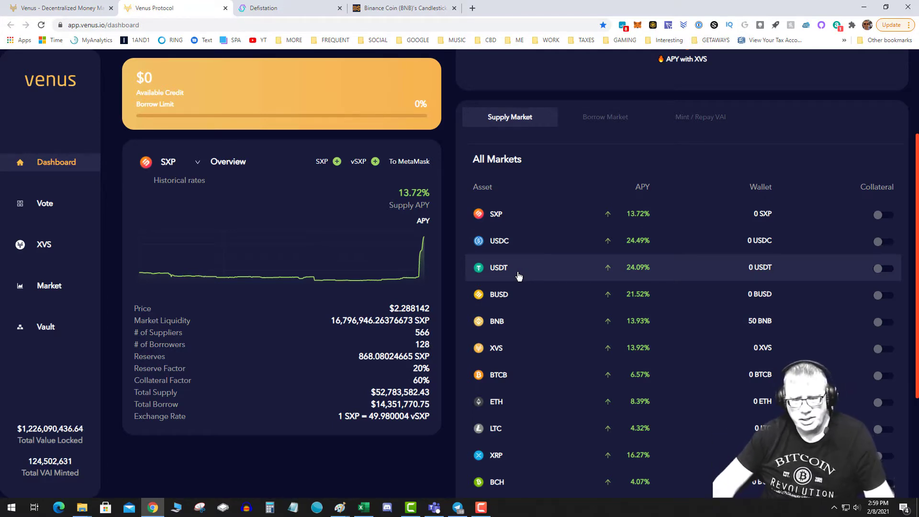
Check the BNB balance in the MetaMask wallet and view the BNB supply dialog without supplying anything.
left_click(637, 25)
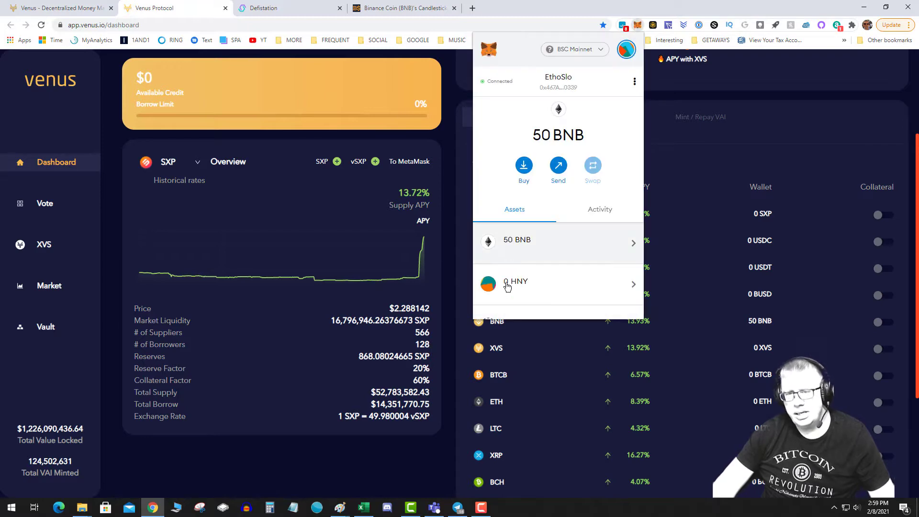
left_click(501, 323)
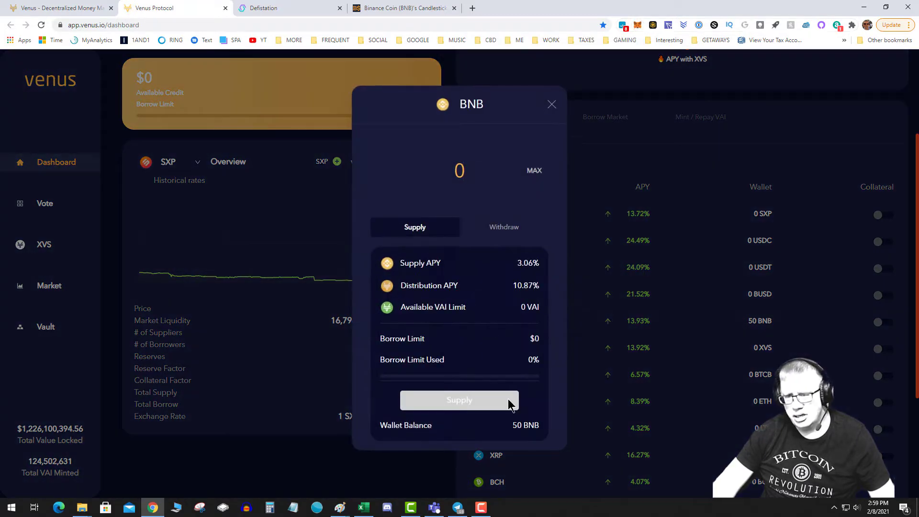
left_click(551, 104)
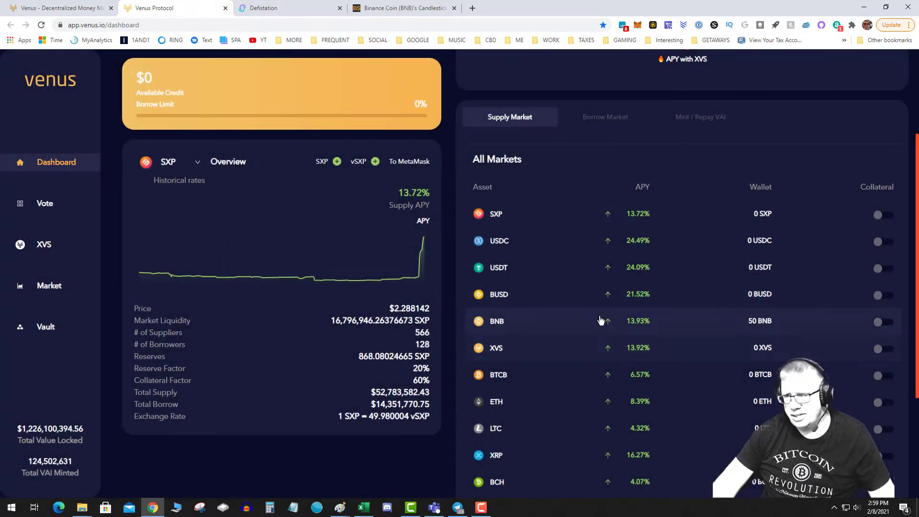
Enable BNB as collateral in the supply market and confirm the transaction in MetaMask.
left_click(884, 323)
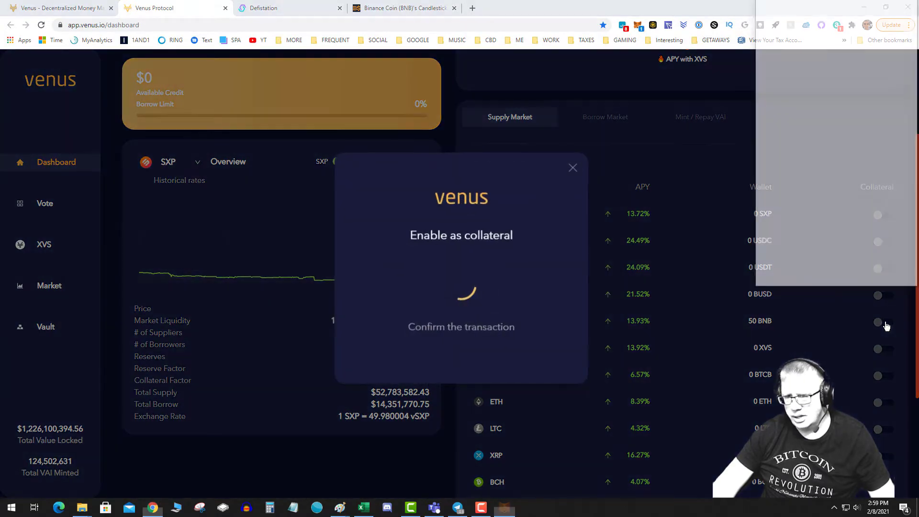
scroll(868, 241, "down", 2)
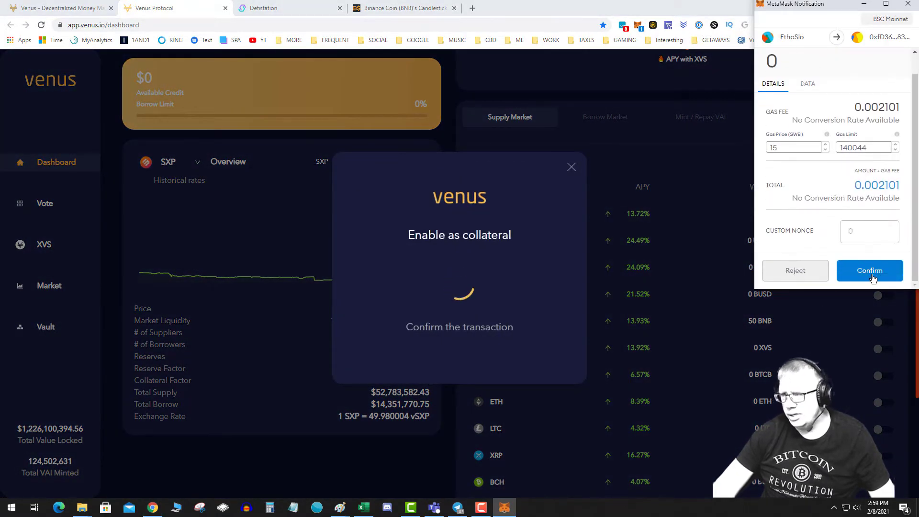
left_click(869, 269)
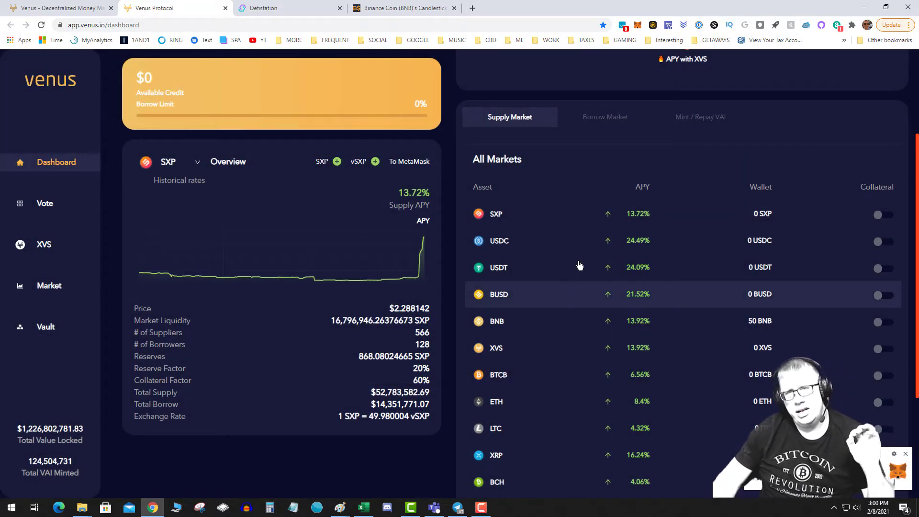
Revisit the Binance Coin price and Defistation's Binance Smart Chain totals, and go back to the Venus dashboard.
left_click(425, 10)
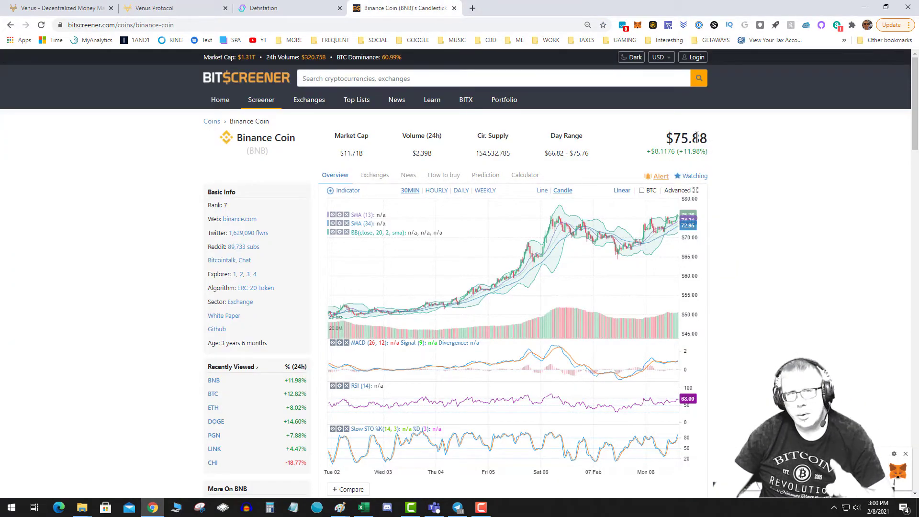
left_click(284, 8)
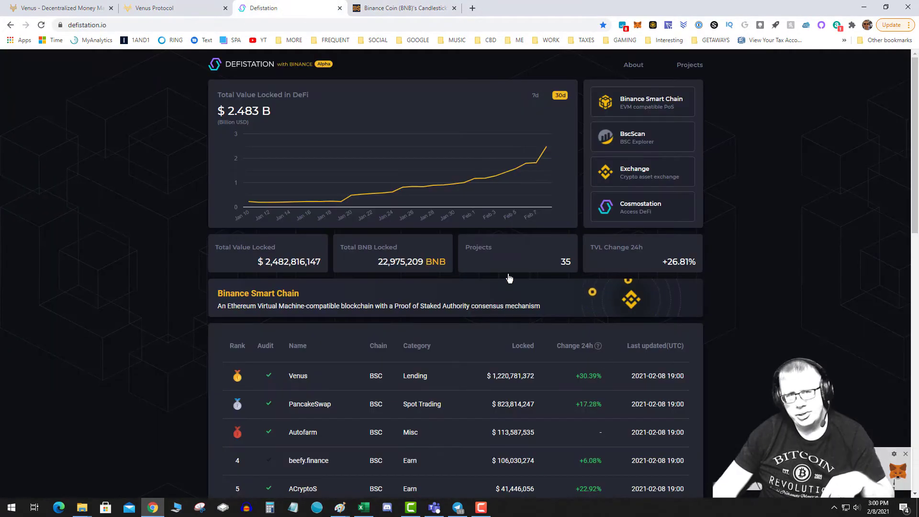
left_click(181, 9)
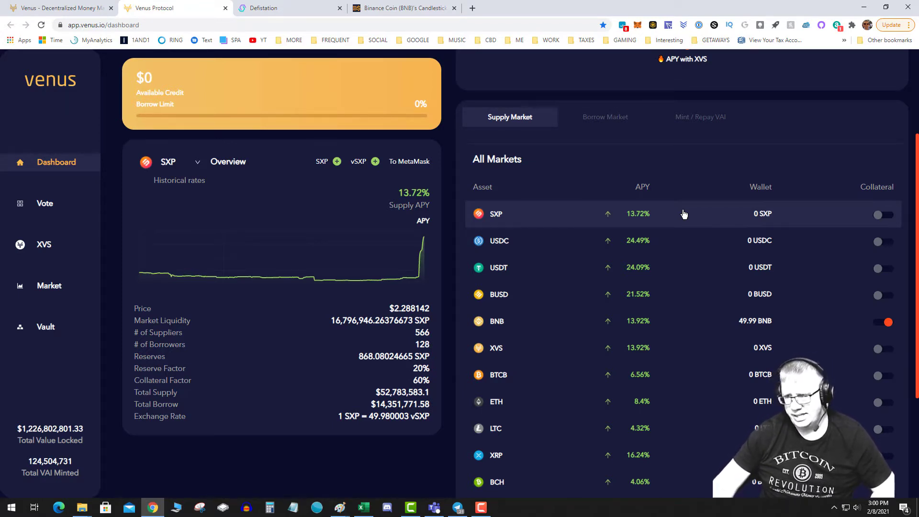
Supply 49 BNB to the Venus market and confirm the mint transaction in MetaMask.
left_click(489, 325)
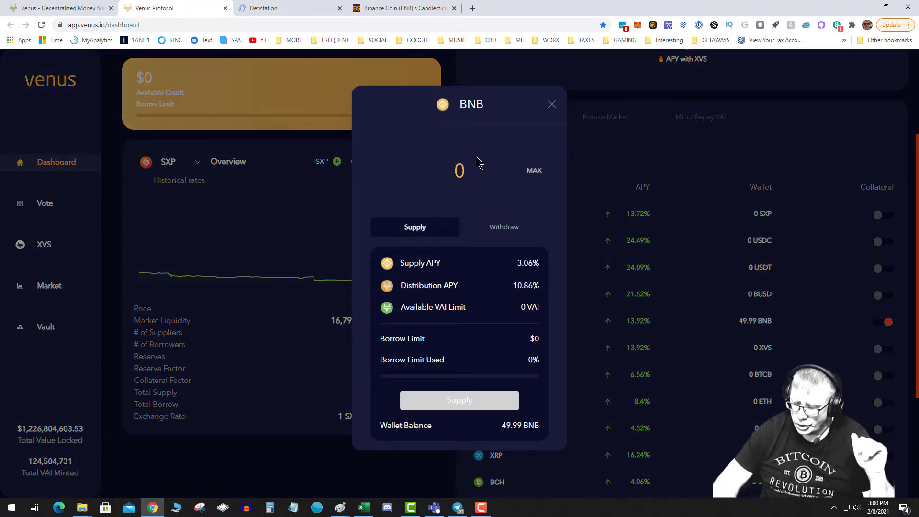
type("40")
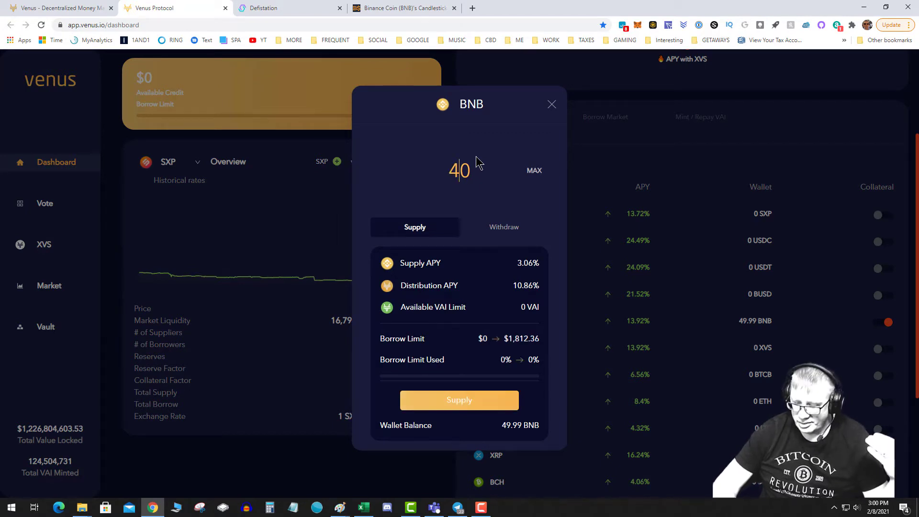
key("BackSpace")
type("9")
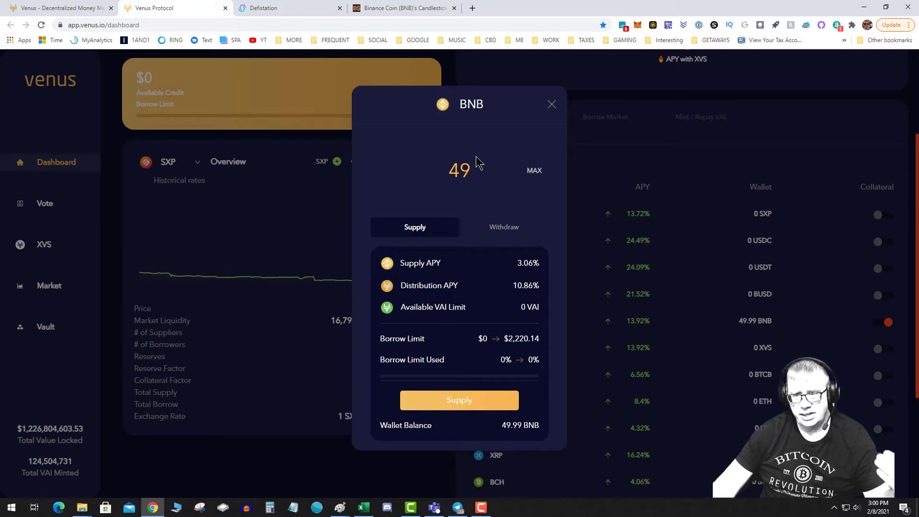
left_click(450, 401)
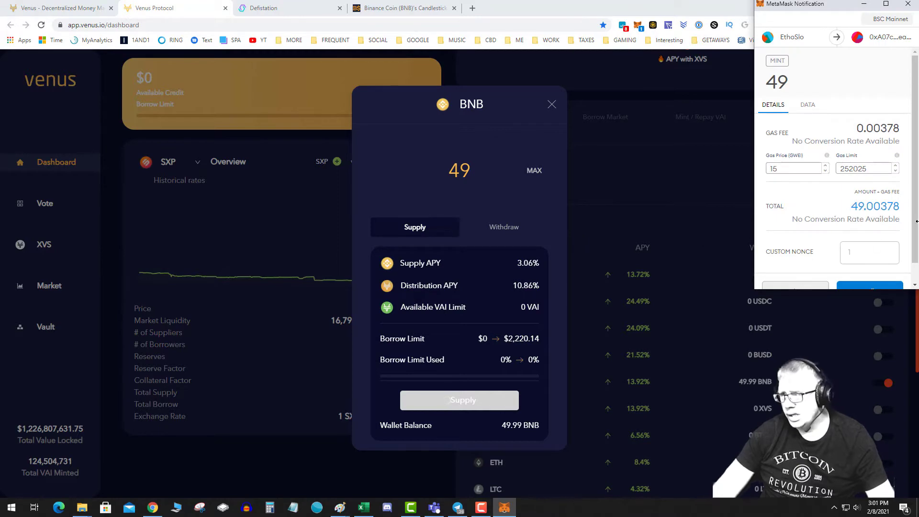
scroll(894, 242, "down", 1)
left_click(880, 272)
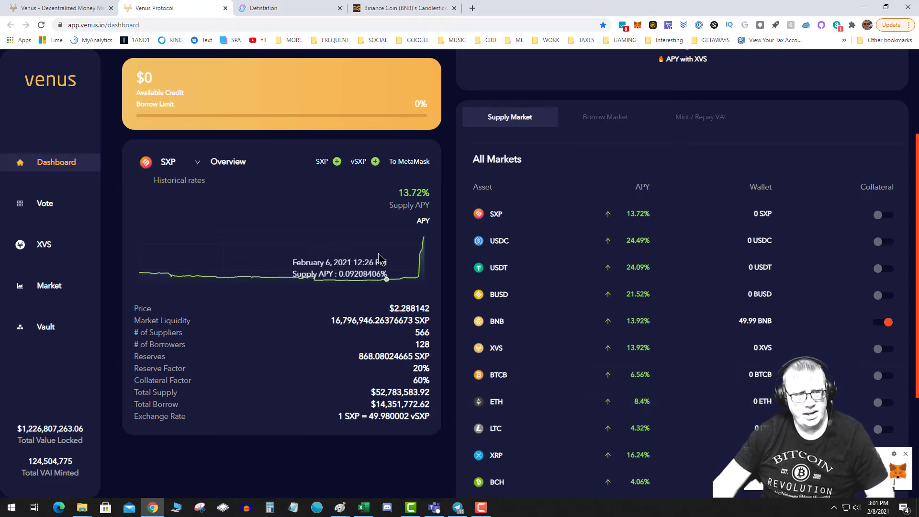
Review the supplied BNB entry, the remaining markets, the available credit and the supply balance on the dashboard.
scroll(364, 258, "up", 2)
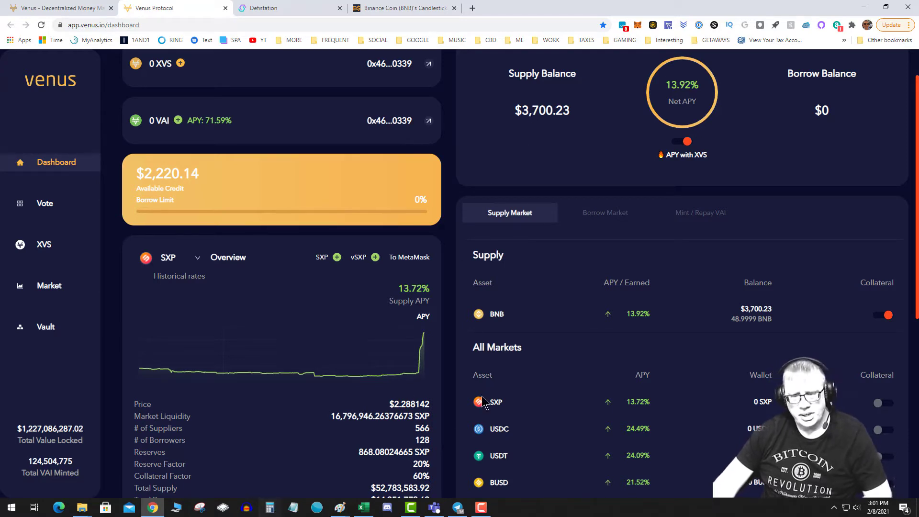
scroll(512, 178, "down", 6)
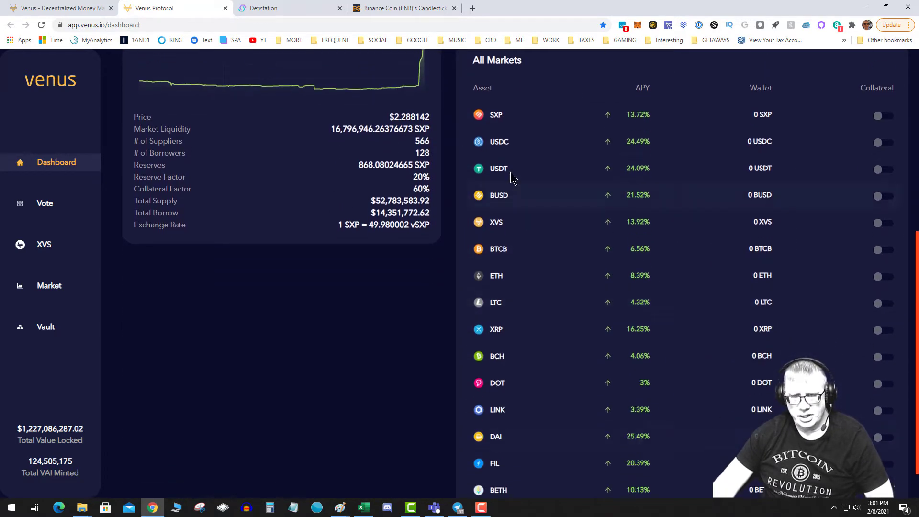
scroll(517, 467, "up", 2)
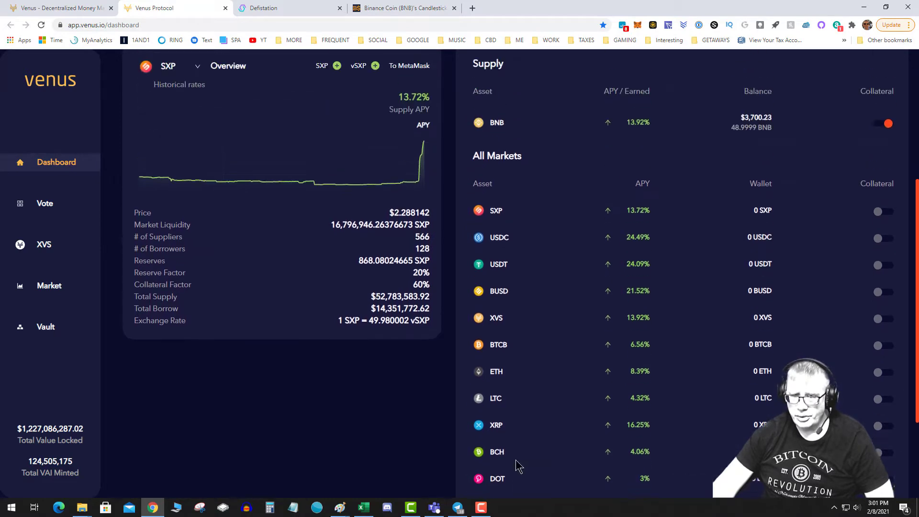
scroll(519, 466, "up", 2)
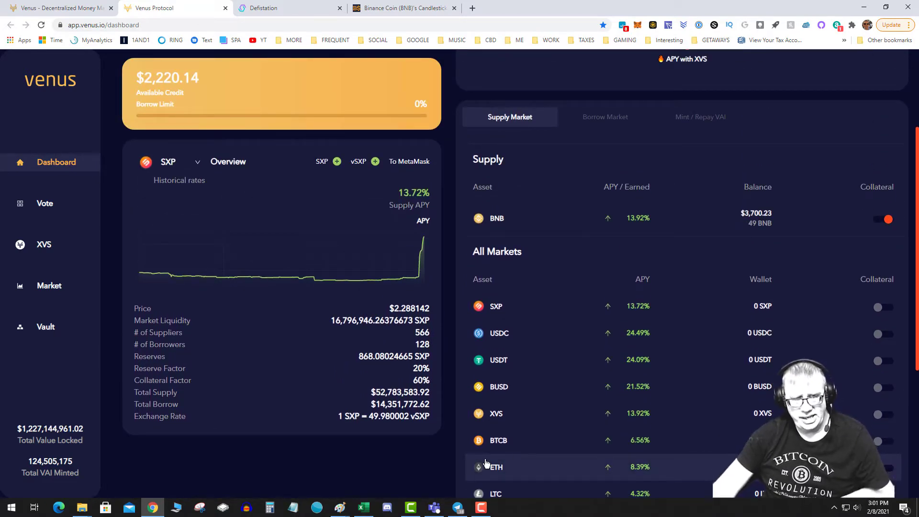
scroll(486, 462, "up", 3)
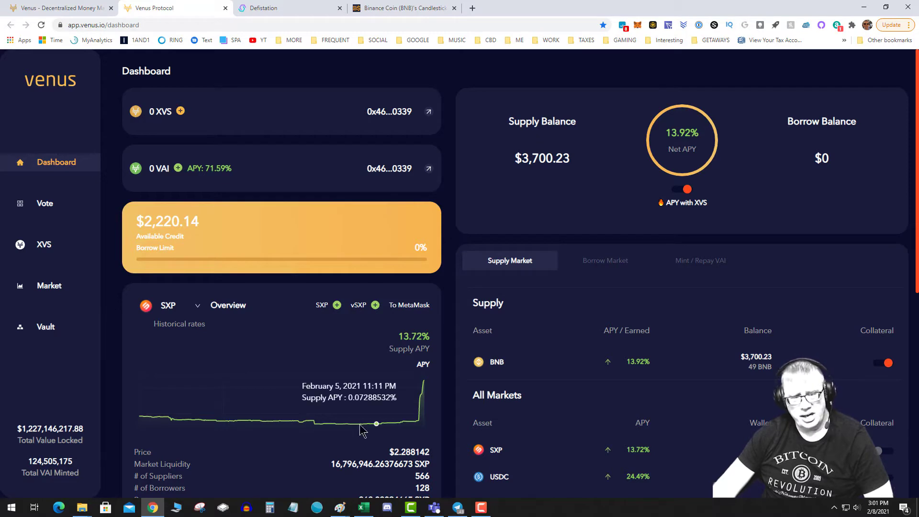
Divide 2220.14 by 3700 in Calculator to work out the available credit's share of the supply balance, and close Calculator.
left_click(269, 507)
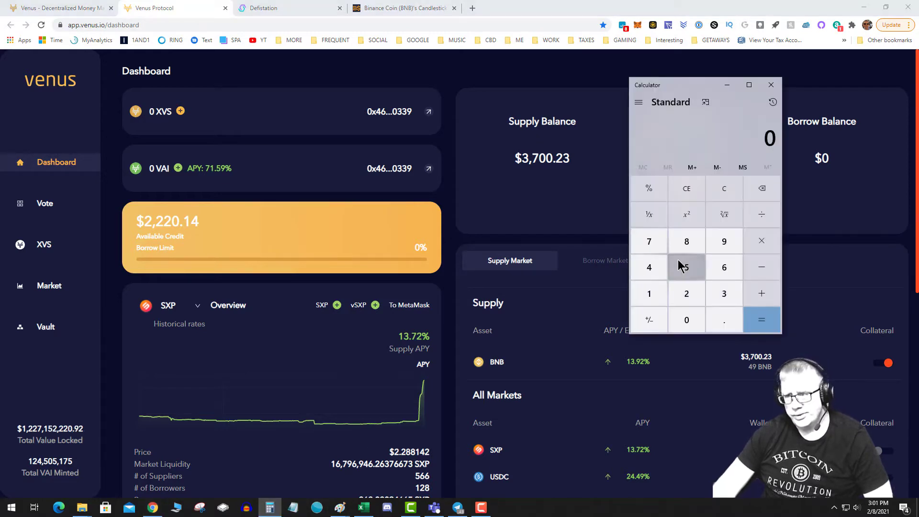
left_click(684, 292)
left_click(683, 292)
left_click(684, 292)
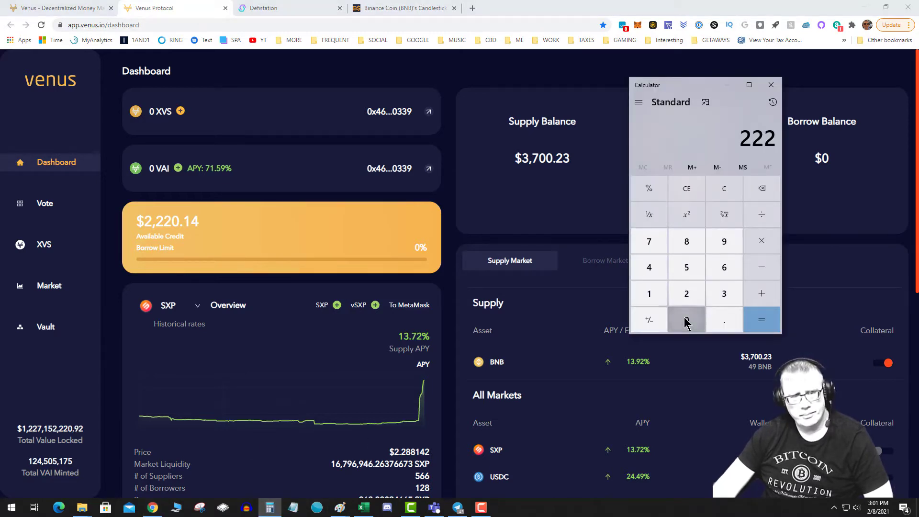
left_click(688, 316)
left_click(724, 317)
left_click(661, 297)
left_click(660, 263)
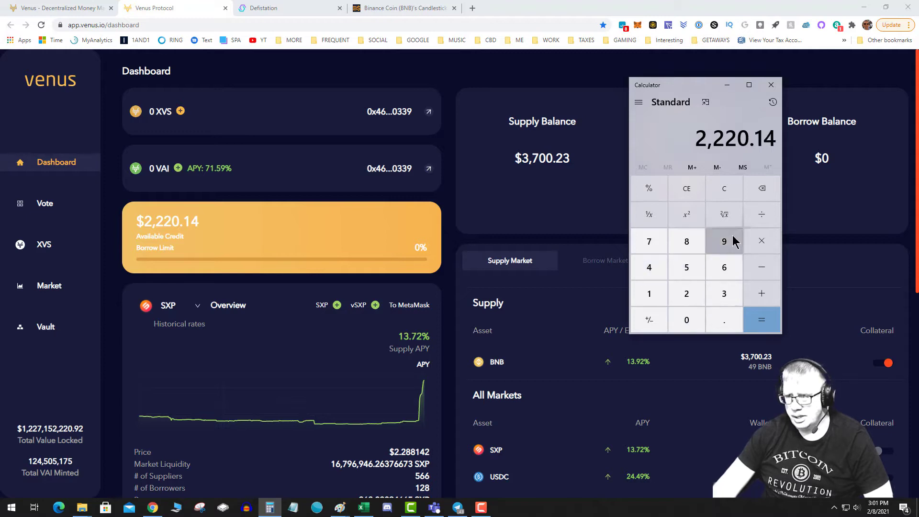
left_click(760, 216)
left_click(721, 292)
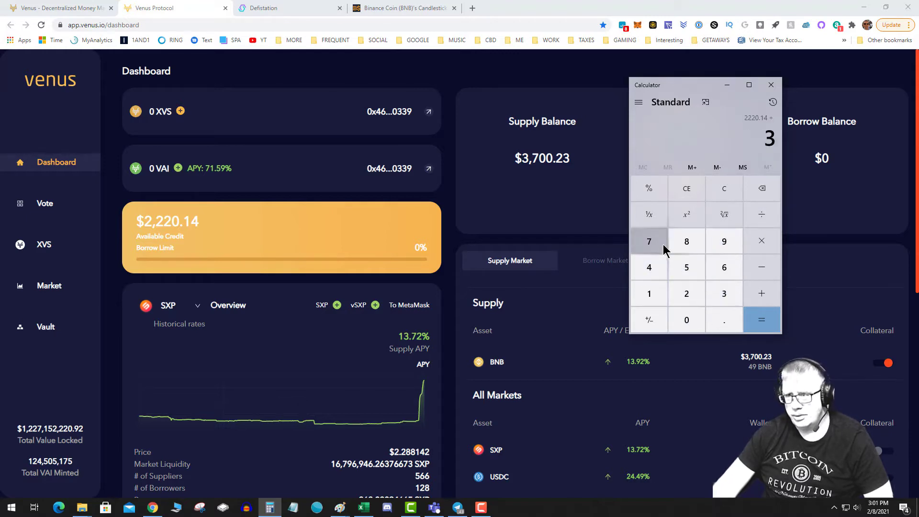
left_click(661, 247)
left_click(687, 317)
left_click(687, 318)
left_click(772, 328)
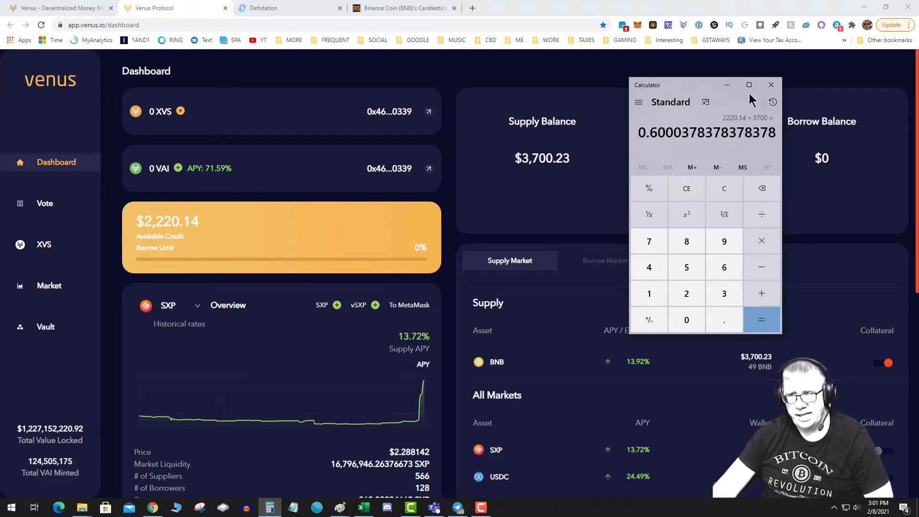
left_click(770, 87)
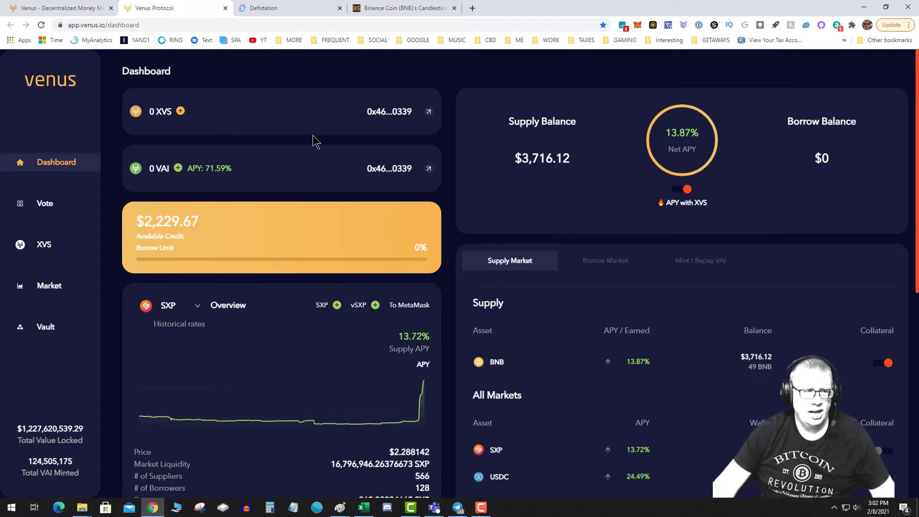
Highlight the available credit, look over the Mint / Repay VAI section, and return to the supply market.
left_click_drag(217, 220, 129, 215)
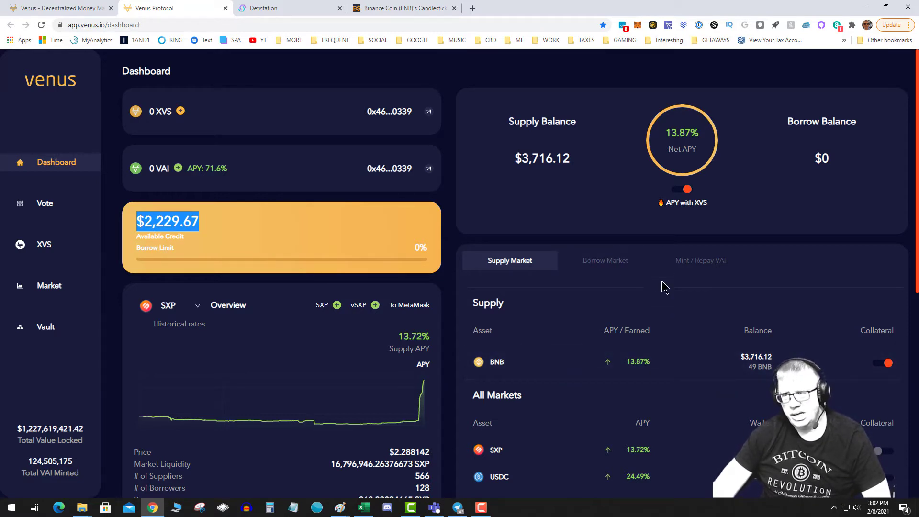
left_click(696, 261)
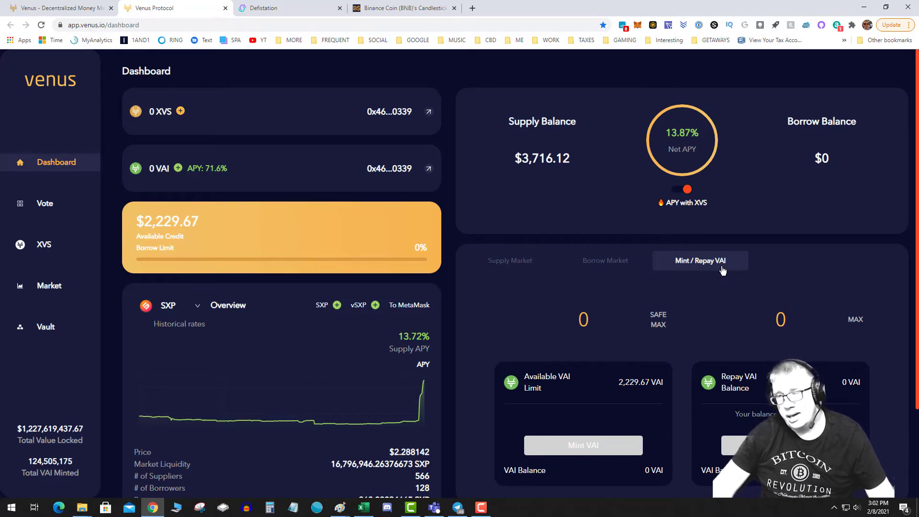
scroll(716, 290, "down", 3)
scroll(714, 293, "up", 3)
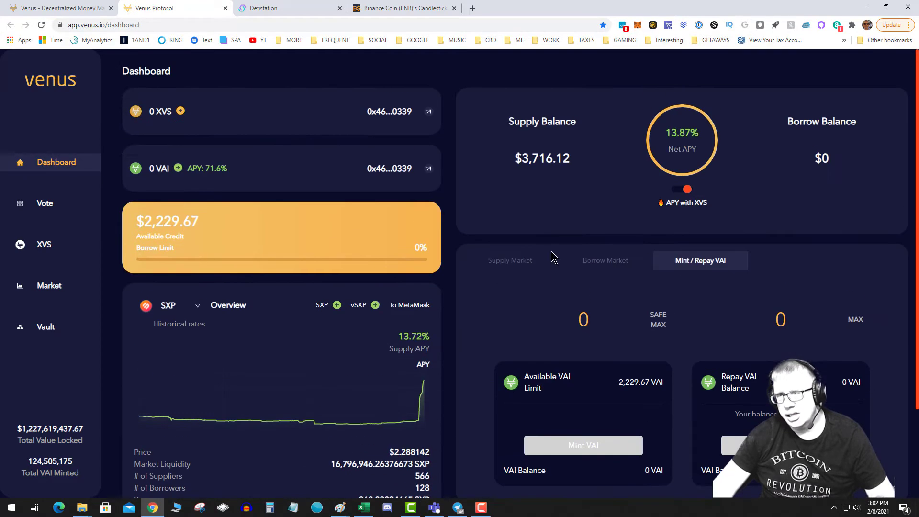
left_click(511, 267)
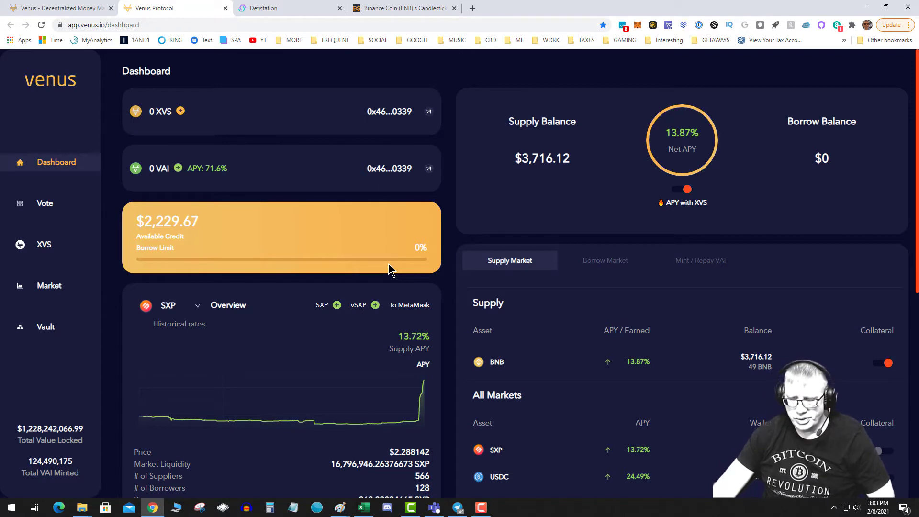
Set the VAI mint amount to the safe maximum of 891.87085863 and compare it with the available credit.
left_click(699, 264)
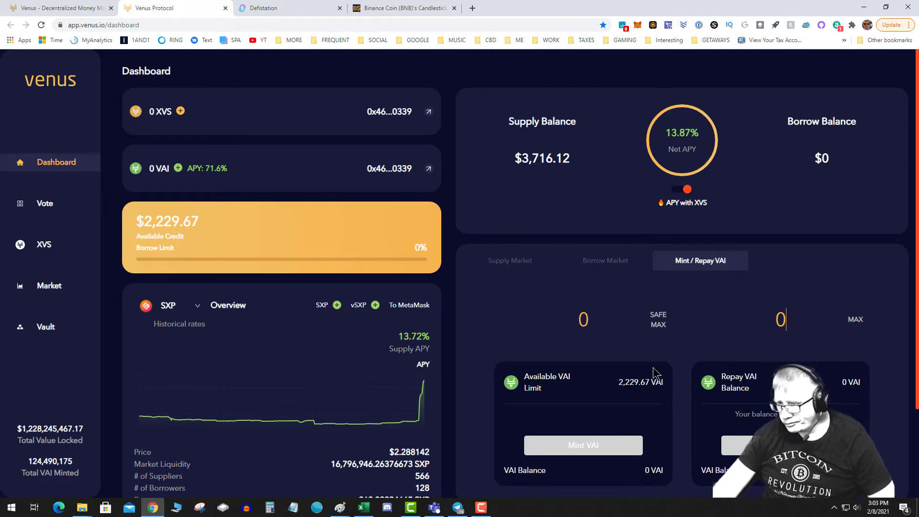
left_click(658, 322)
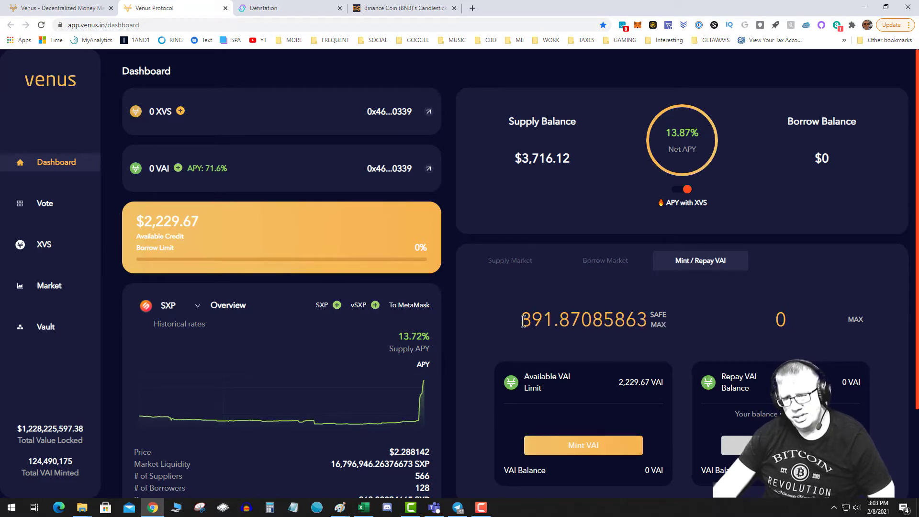
left_click_drag(522, 319, 647, 318)
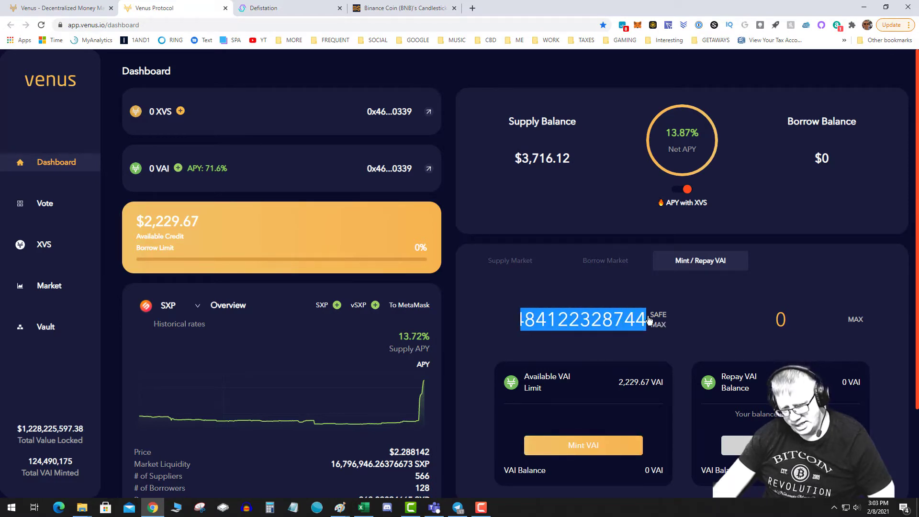
left_click(155, 225)
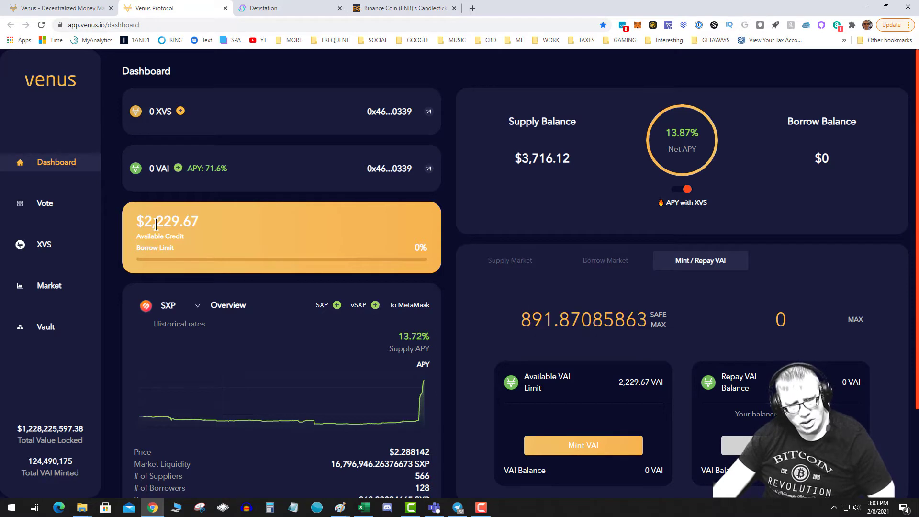
Multiply 2229 by 0.4 in Calculator to check the safe mint amount, and return to the Venus dashboard.
left_click(269, 507)
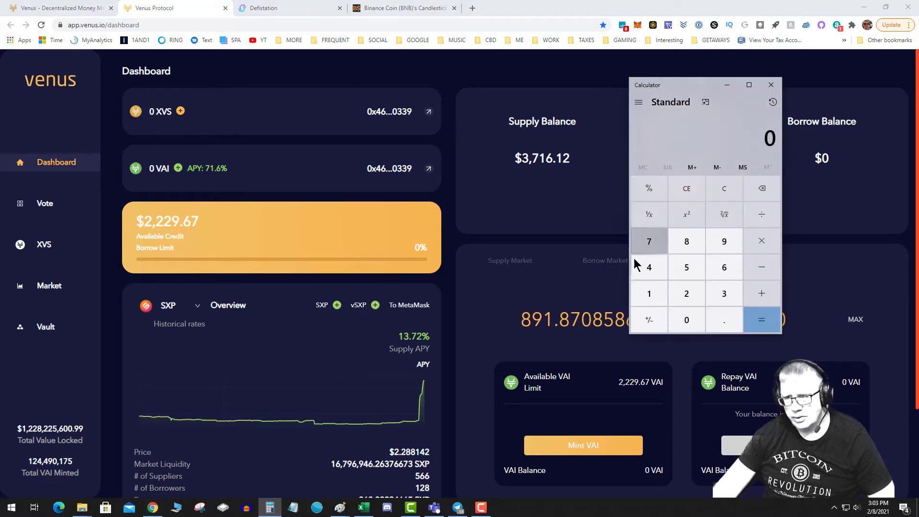
left_click(686, 294)
double_click(685, 294)
left_click(724, 241)
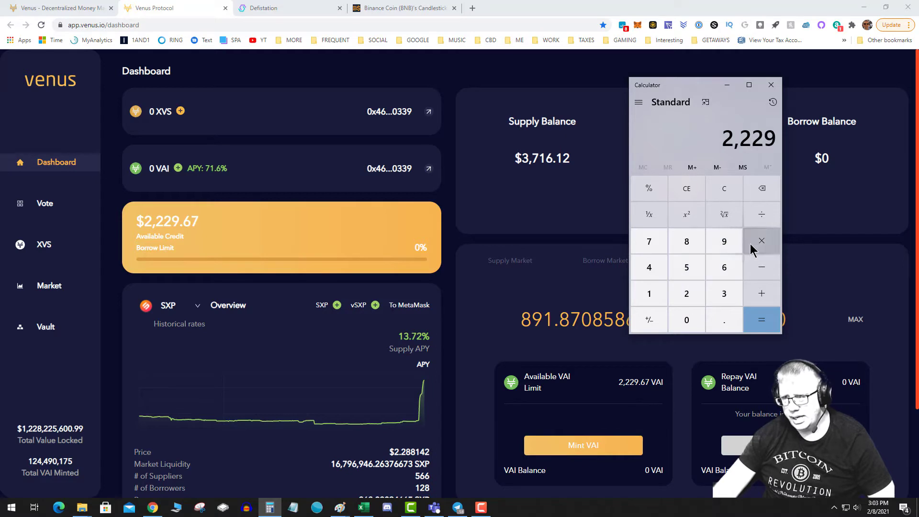
left_click(762, 241)
left_click(724, 320)
left_click(649, 267)
left_click(687, 319)
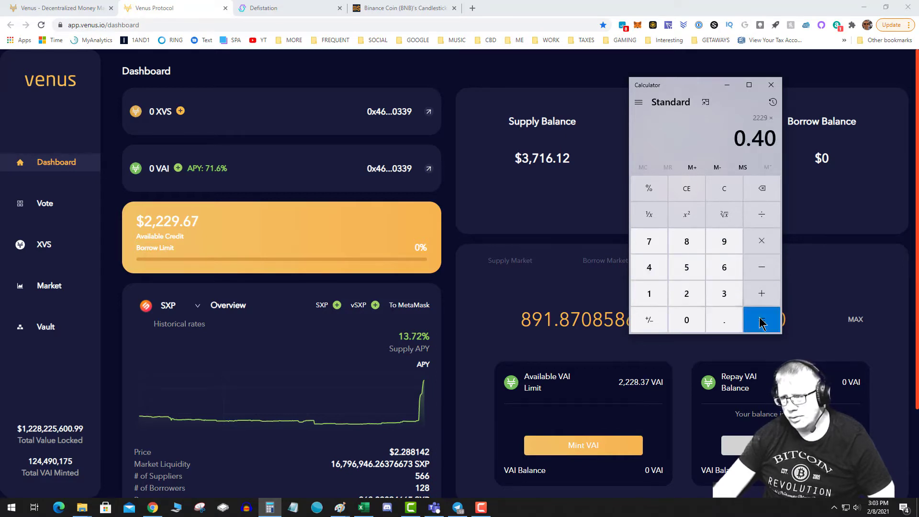
left_click(762, 320)
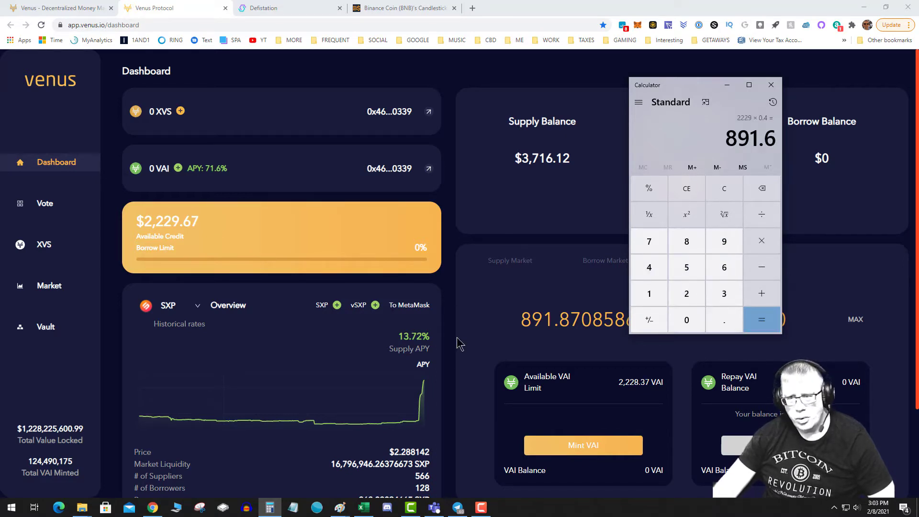
left_click(503, 293)
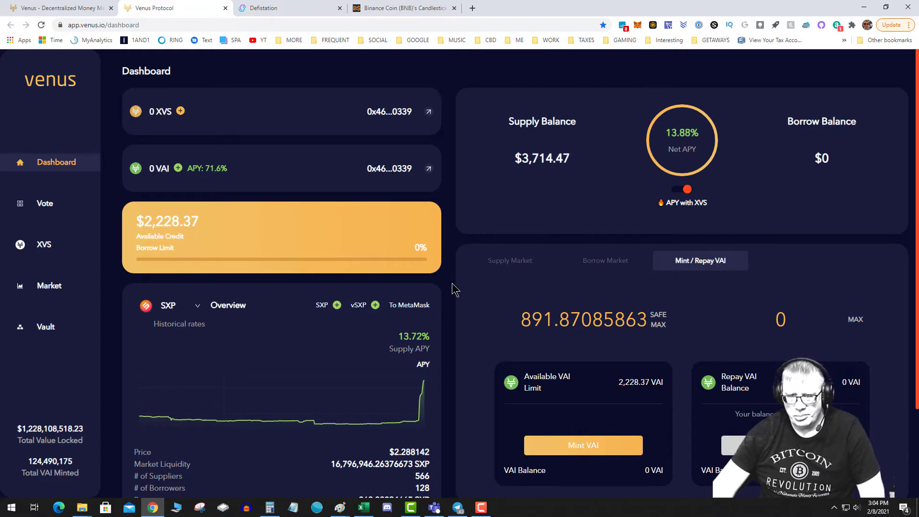
Mint the 891.87 VAI and confirm the transaction in MetaMask.
left_click(576, 450)
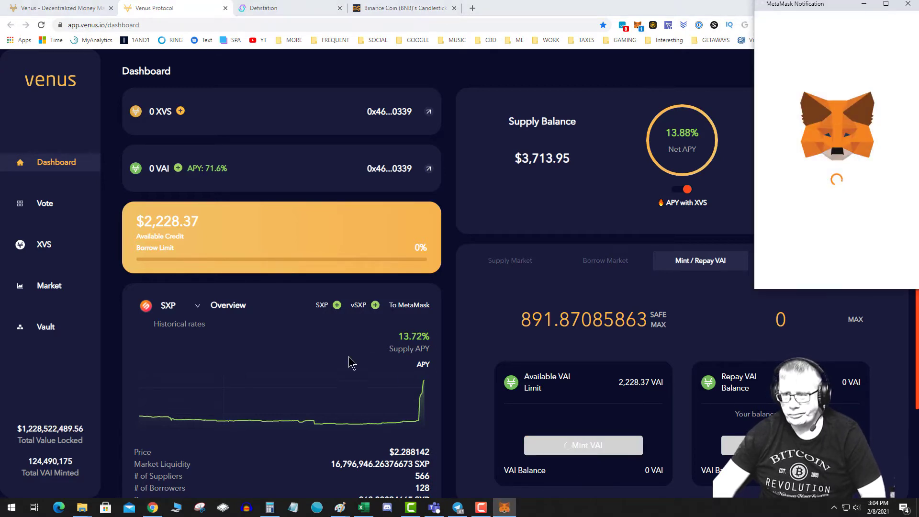
scroll(878, 244, "down", 1)
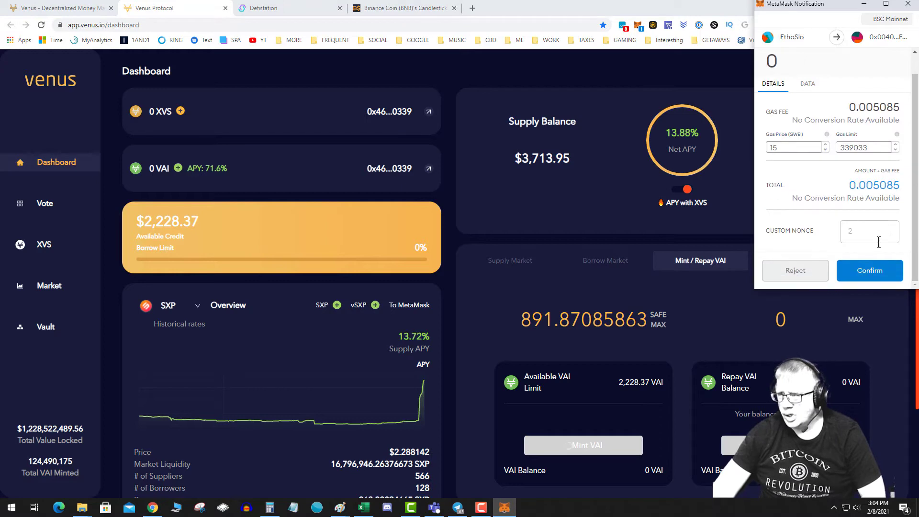
left_click(869, 271)
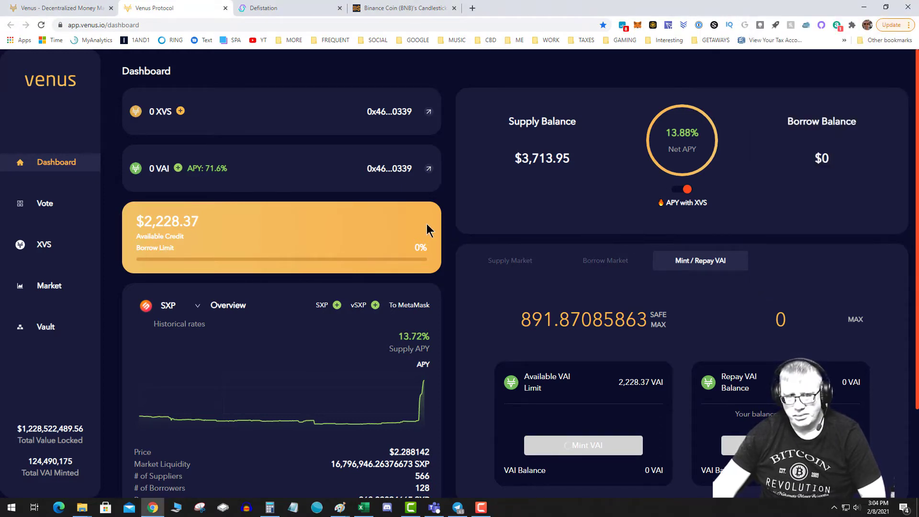
Open the bookmarked VAI token page on PancakeSwap Info in place of the Binance Coin chart, and highlight its total liquidity and price.
left_click(366, 9)
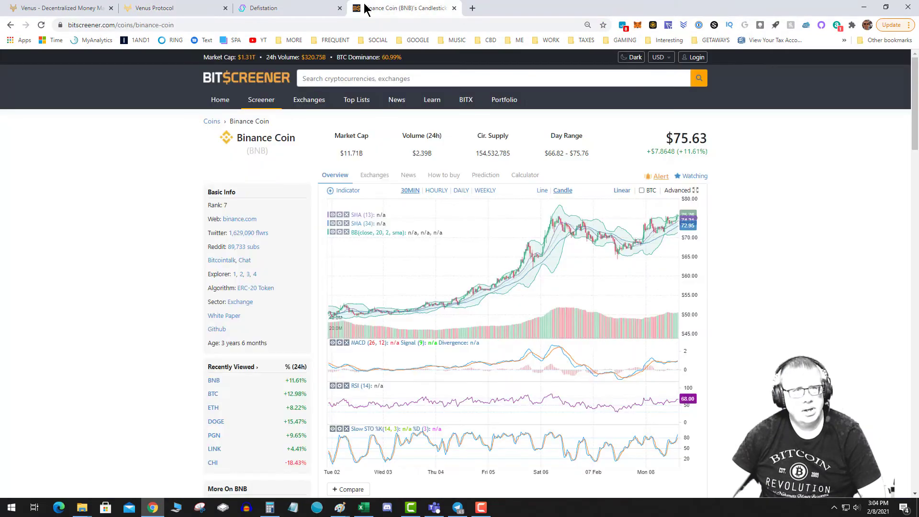
left_click(292, 40)
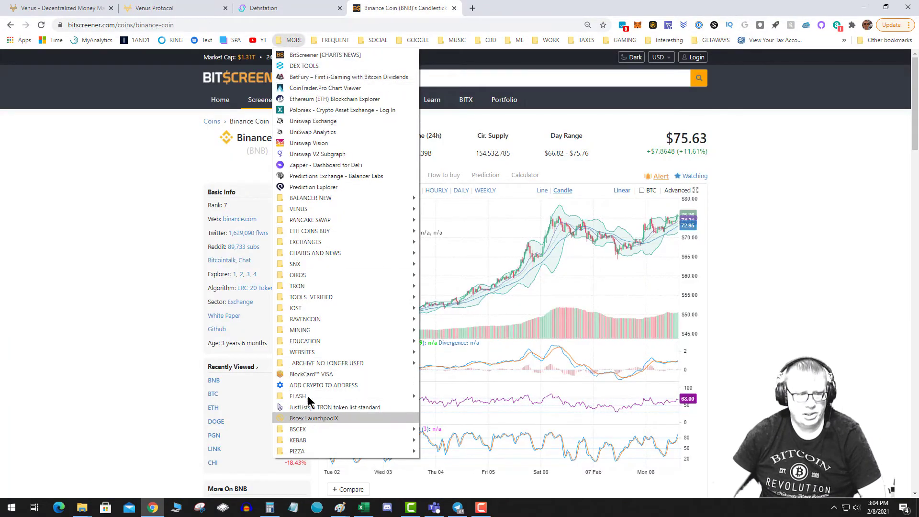
mouse_move(381, 206)
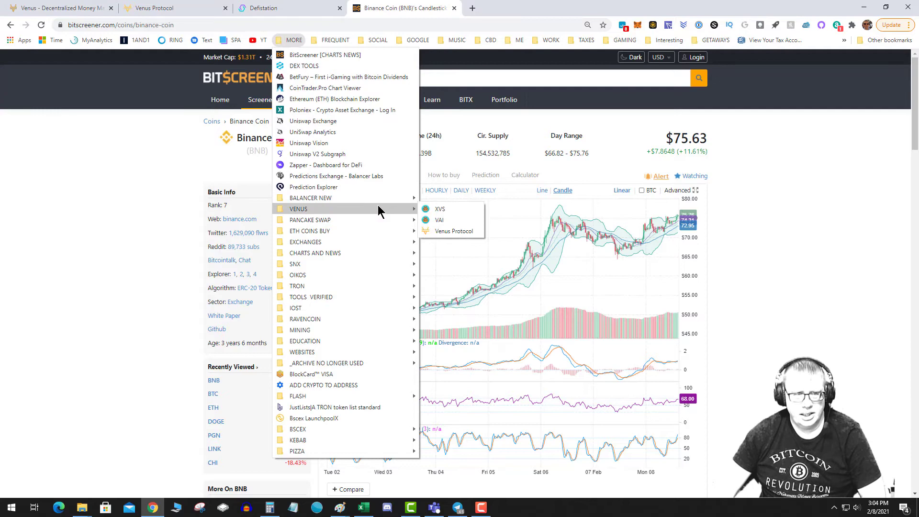
left_click(443, 220)
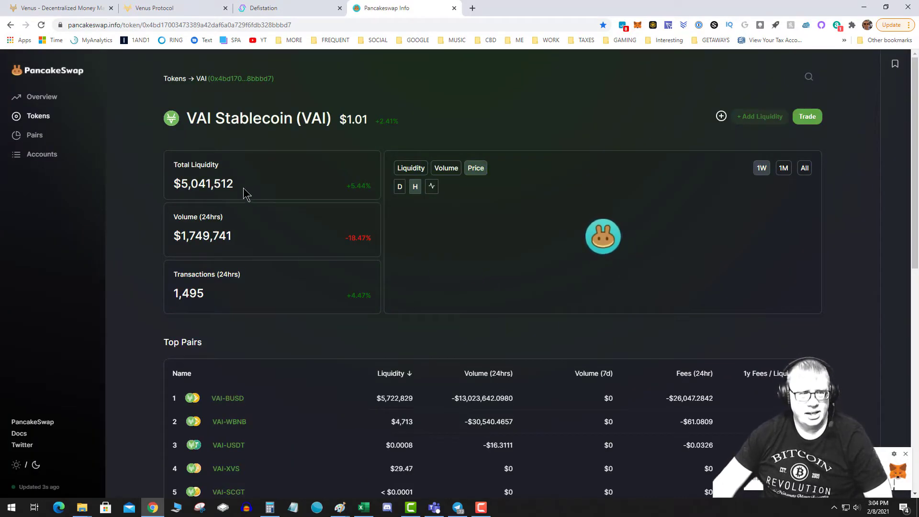
mouse_move(235, 187)
left_mouse_down()
mouse_move(160, 182)
mouse_move(234, 185)
left_mouse_up()
left_click(174, 185)
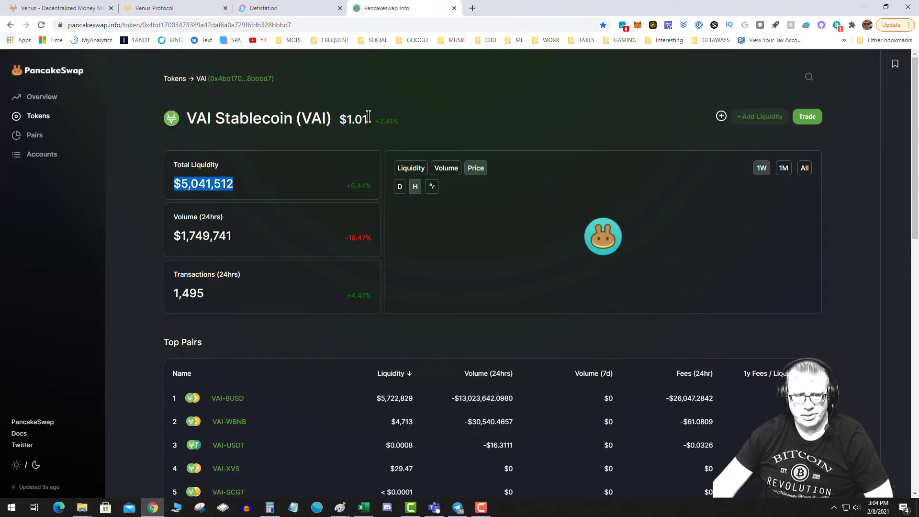
left_click_drag(368, 117, 186, 118)
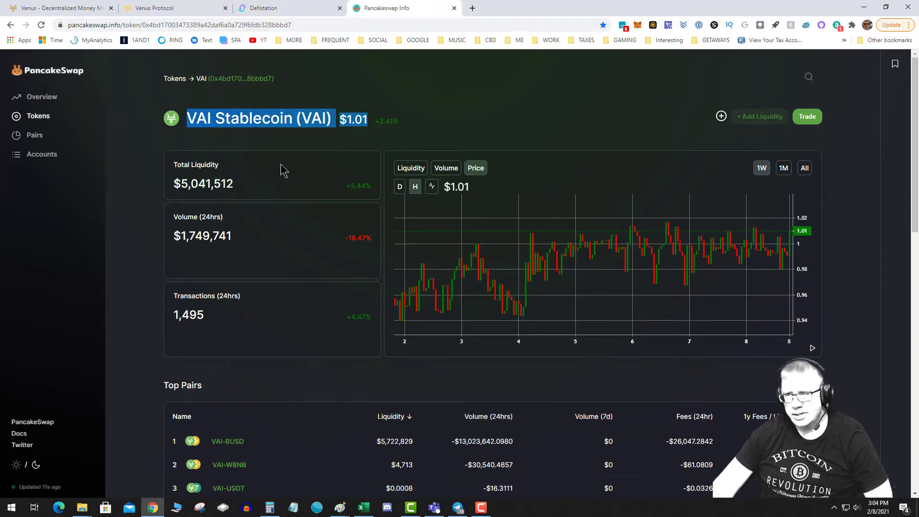
Check the VAI and borrow balances on the Venus dashboard, and go back to the PancakeSwap VAI page.
left_click(268, 8)
left_click(189, 9)
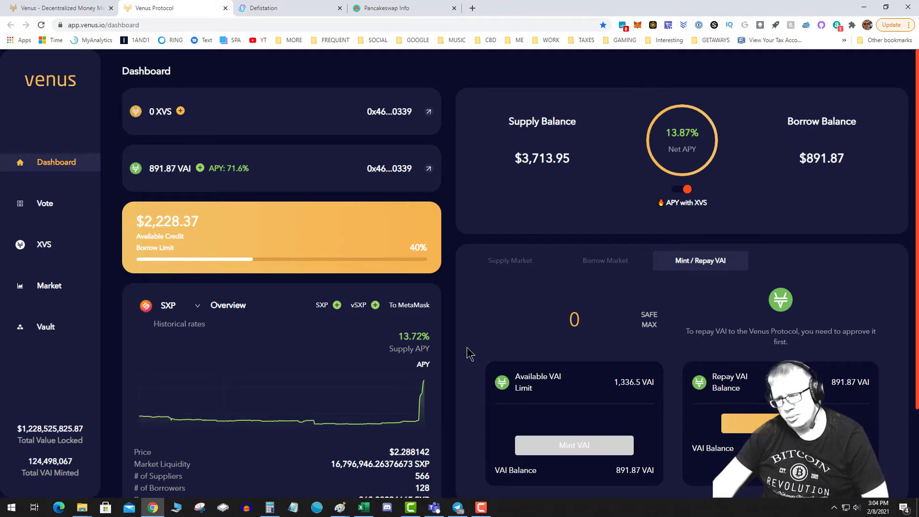
left_click(411, 10)
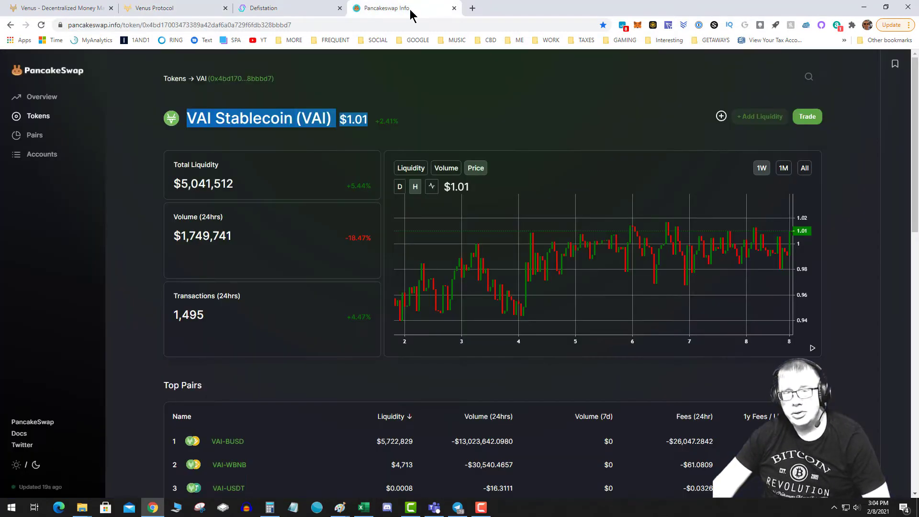
Start a trade for VAI on the PancakeSwap exchange and accept the imported token warning.
left_click(807, 116)
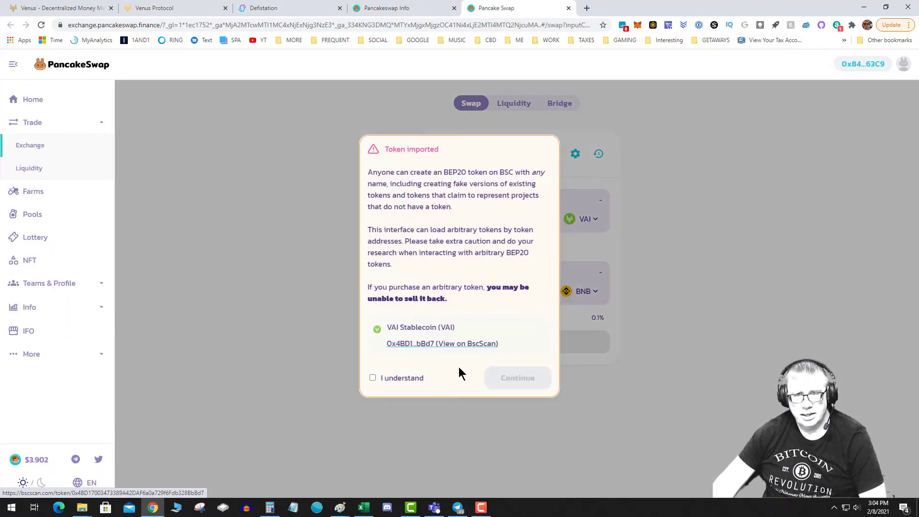
left_click(372, 378)
left_click(517, 378)
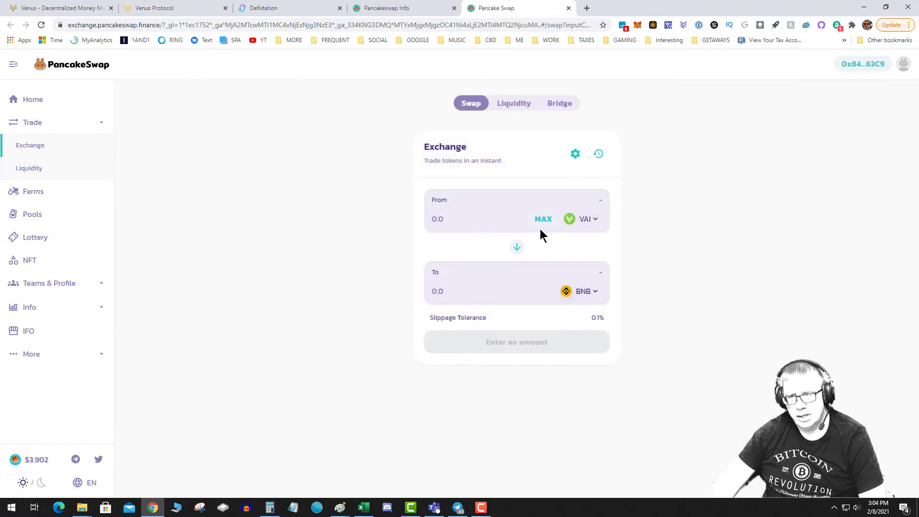
Keep BNB as the token to receive and set the amount to swap to the maximum VAI balance.
left_click(581, 292)
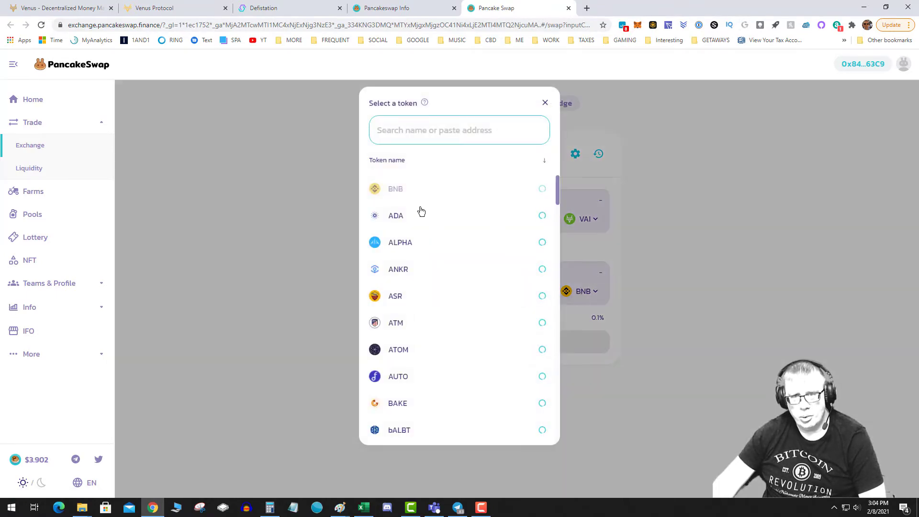
left_click(661, 214)
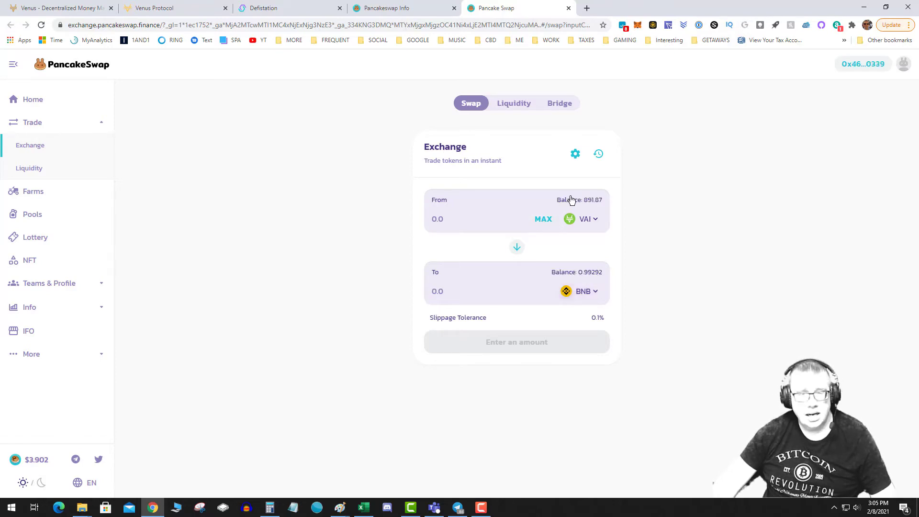
left_click(534, 219)
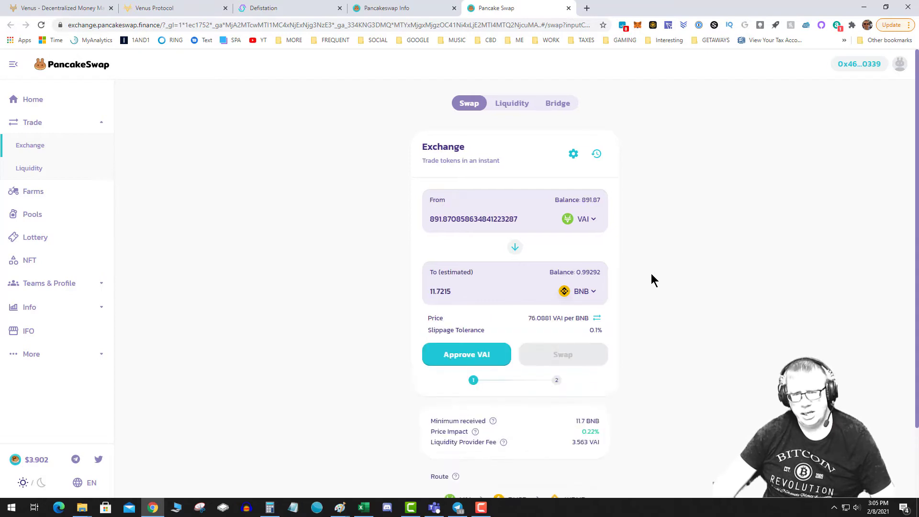
Approve PancakeSwap to spend VAI and confirm the permission in MetaMask.
left_click(484, 353)
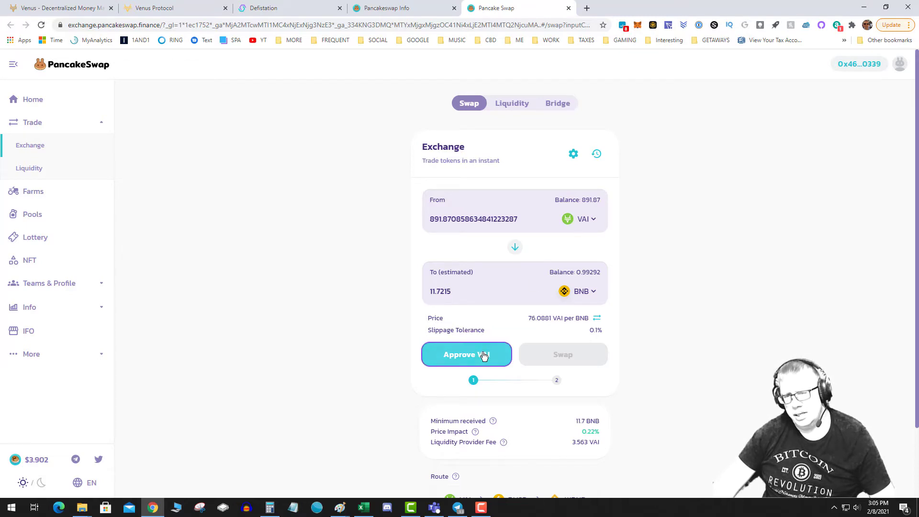
scroll(847, 249, "down", 2)
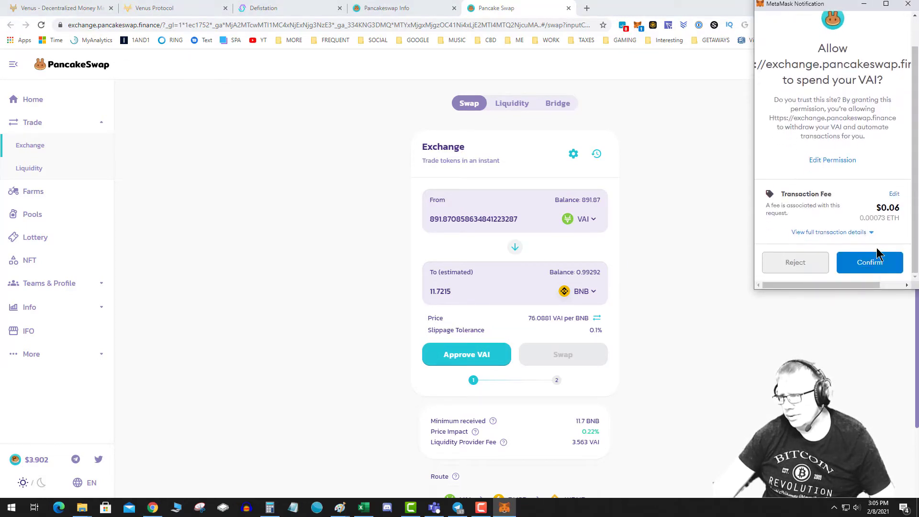
left_click(856, 256)
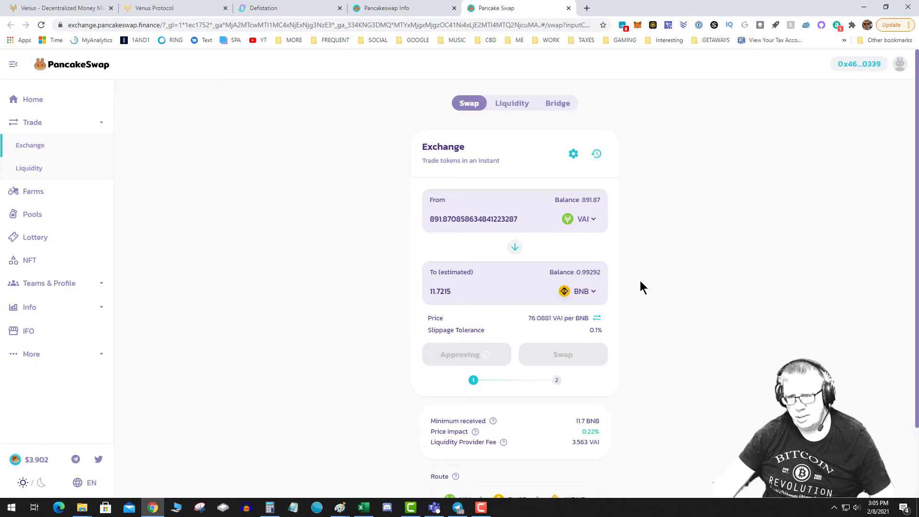
Change the token to receive in the VAI swap to CAKE.
left_click(590, 293)
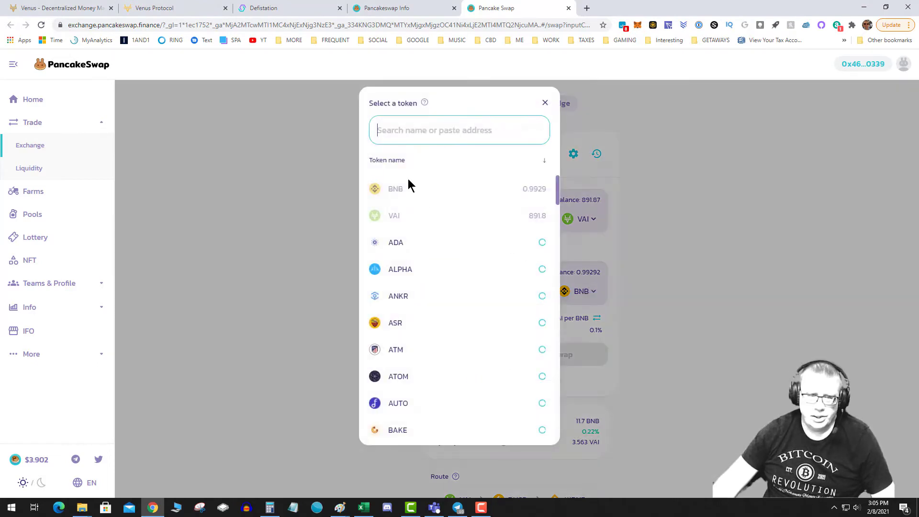
type("cake")
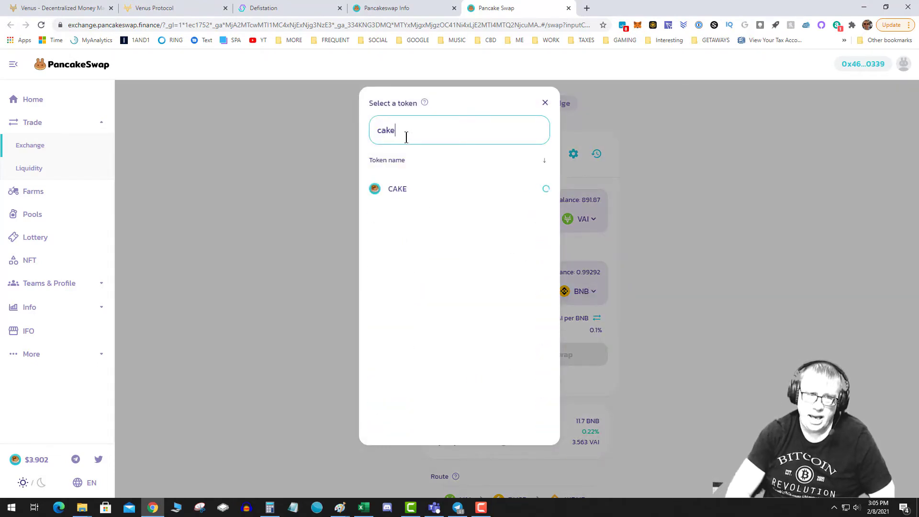
left_click(427, 197)
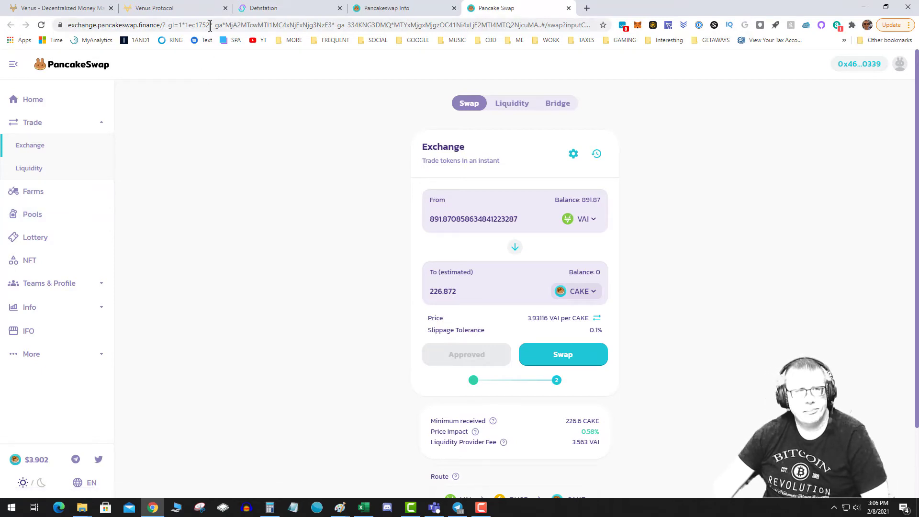
Review the VAI mint and repay figures on the Venus dashboard, and open the XVS distribution page.
left_click(198, 11)
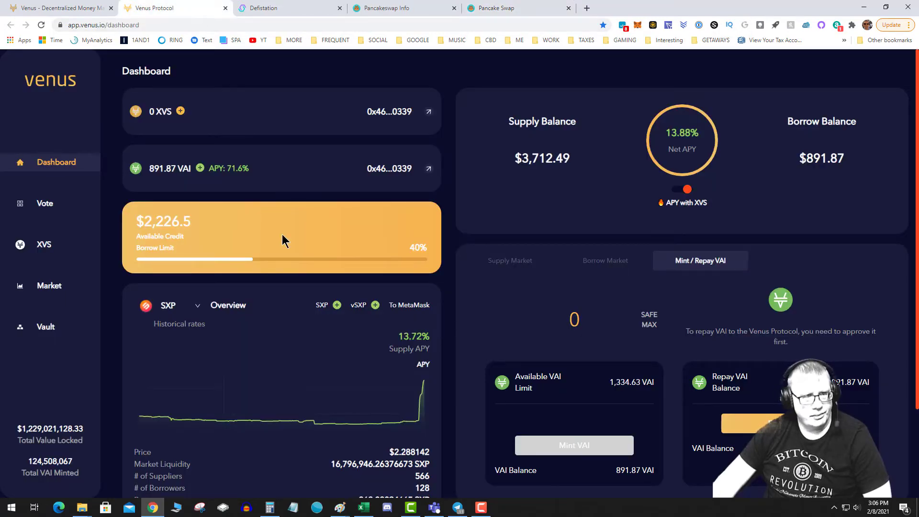
scroll(533, 287, "down", 2)
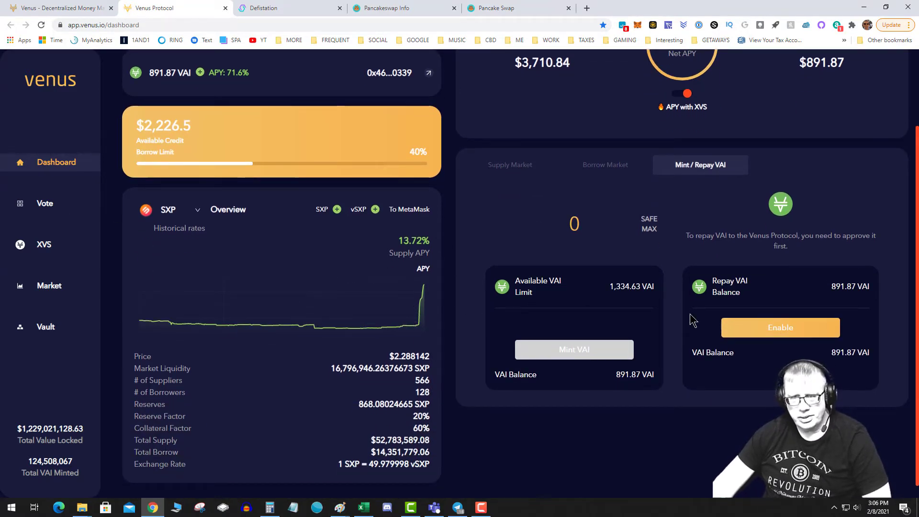
scroll(692, 316, "up", 2)
left_click(39, 245)
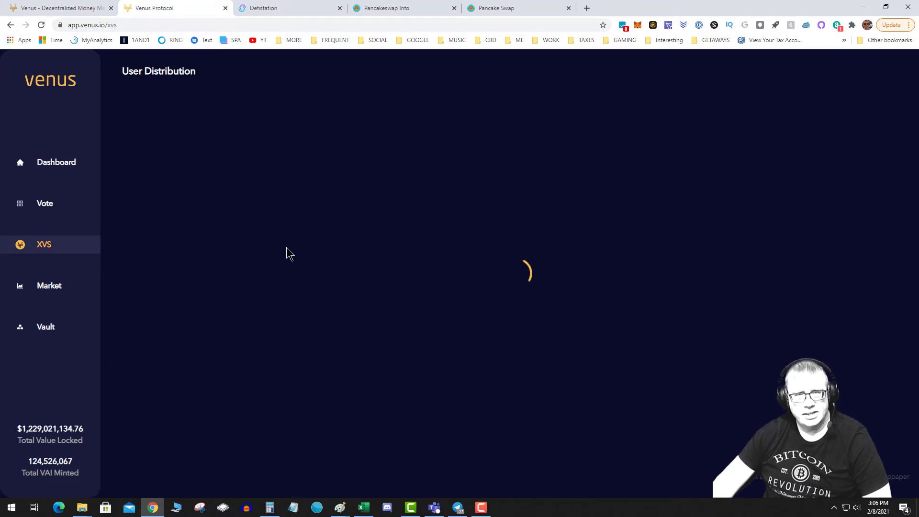
Open the bookmarked XVS token page in place of the PancakeSwap exchange, and highlight its price and total liquidity.
left_click(523, 11)
left_click(288, 41)
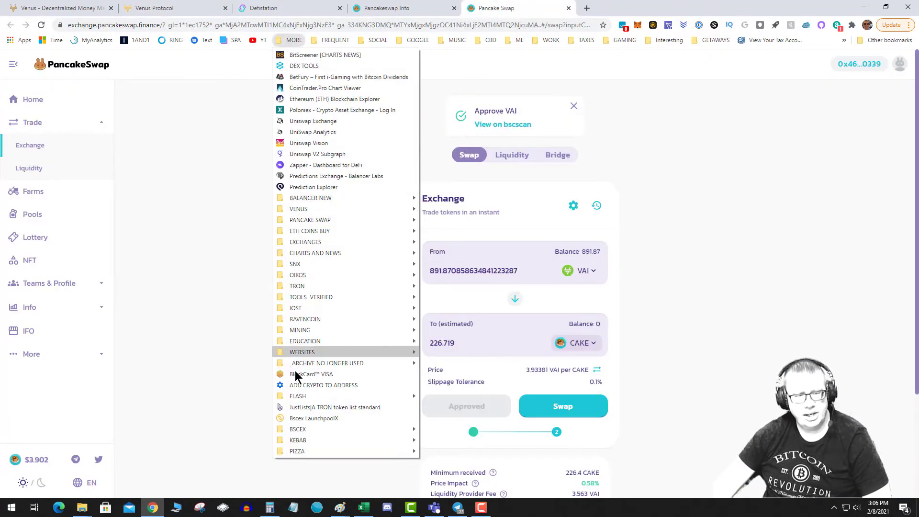
mouse_move(417, 210)
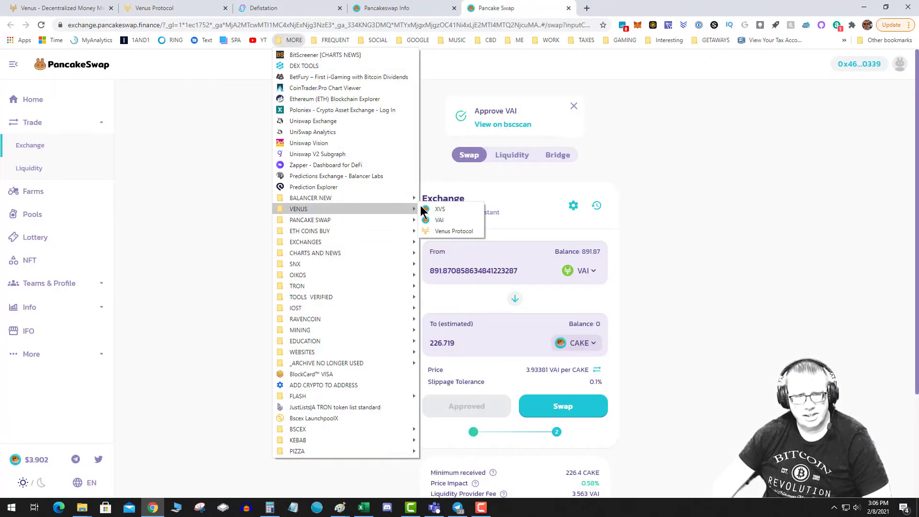
left_click(446, 210)
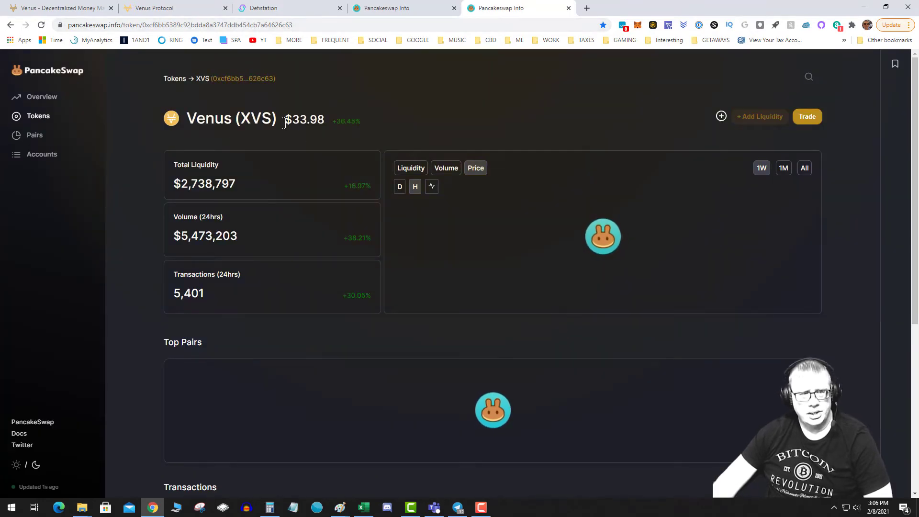
left_click_drag(327, 126, 288, 121)
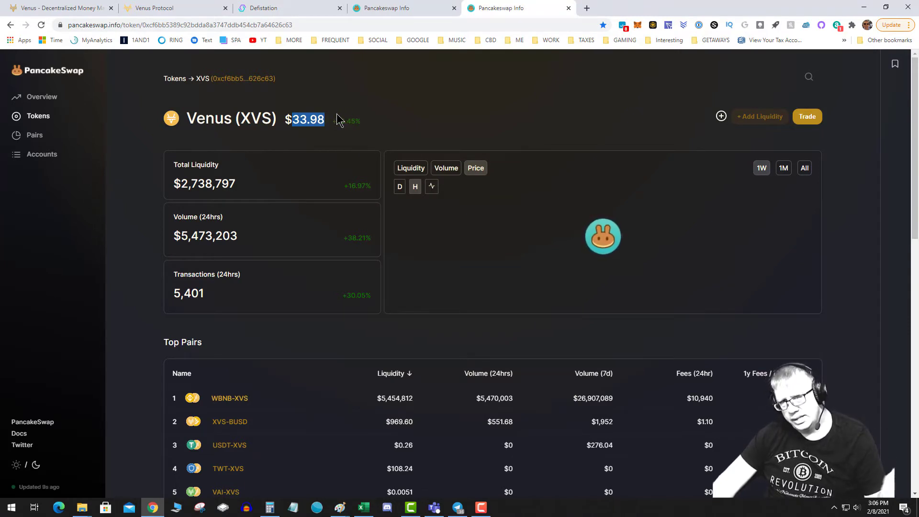
left_click_drag(237, 184, 178, 184)
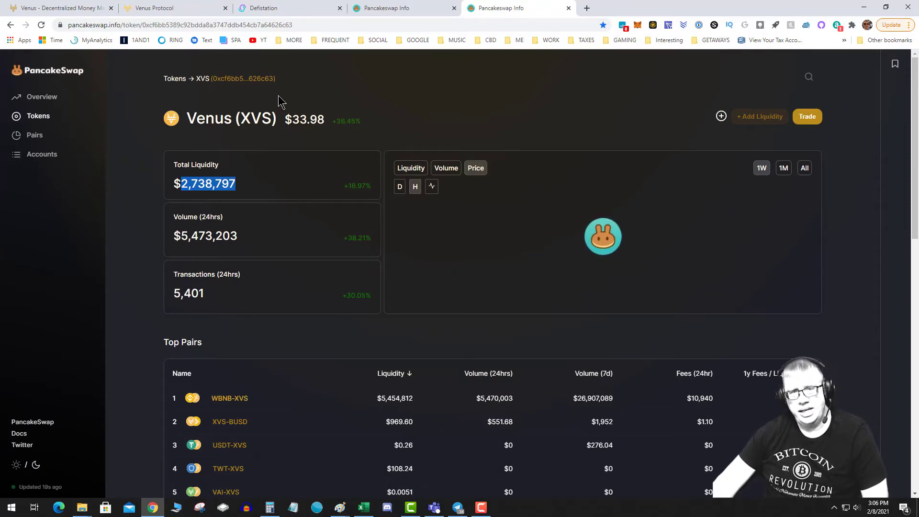
Return to the Venus app, open the Vote page, and highlight the Venus Earned amount.
left_click(403, 9)
left_click(201, 9)
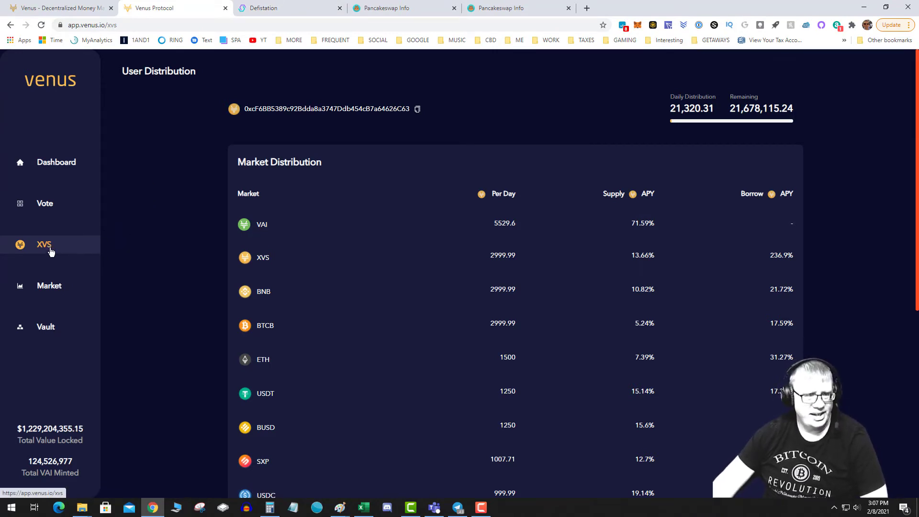
left_click(44, 210)
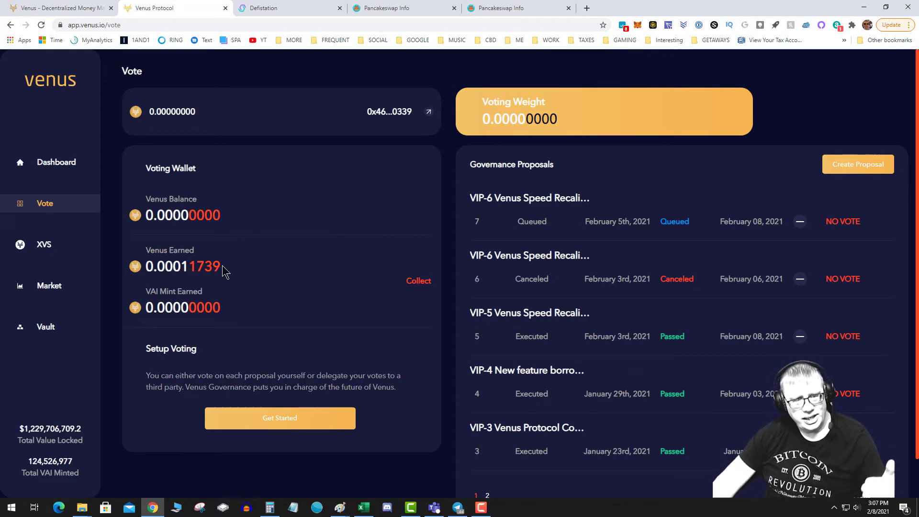
left_click_drag(223, 266, 149, 273)
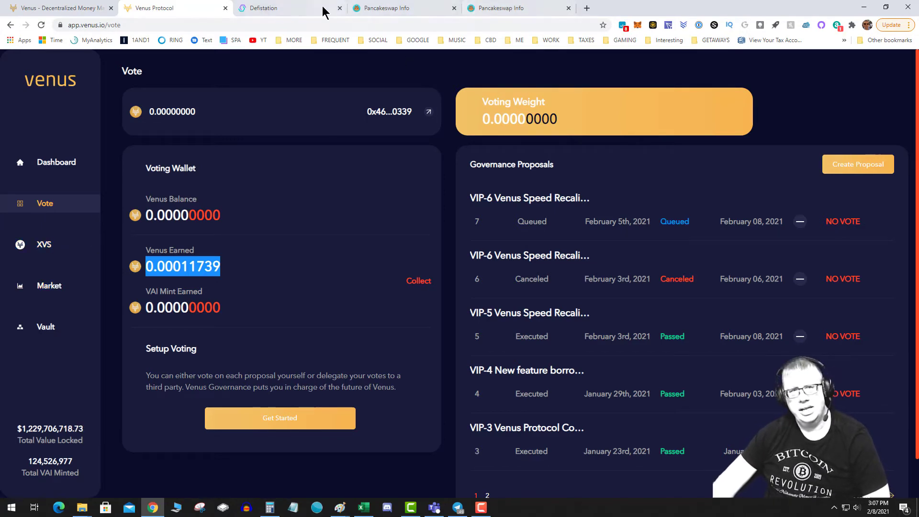
Open the white paper from the Venus home page and skim its sections through to the conclusion.
left_click(59, 9)
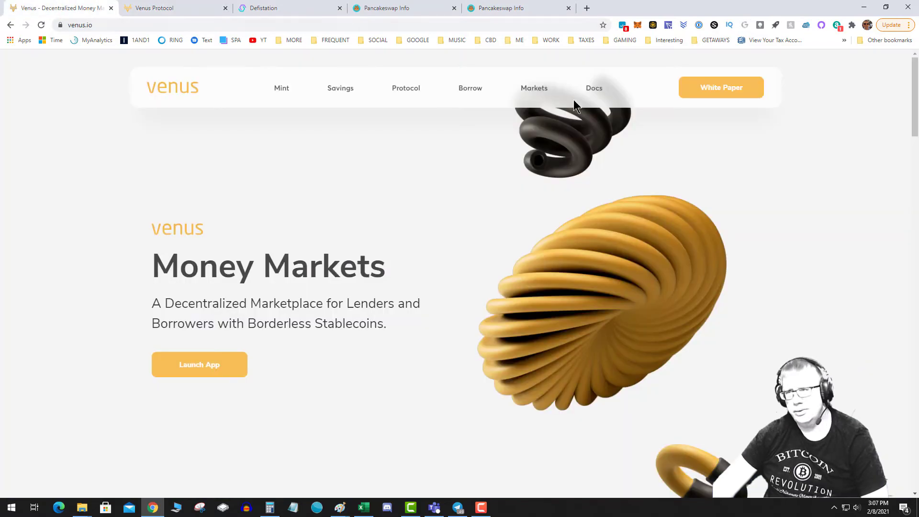
left_click(713, 88)
scroll(511, 273, "down", 15)
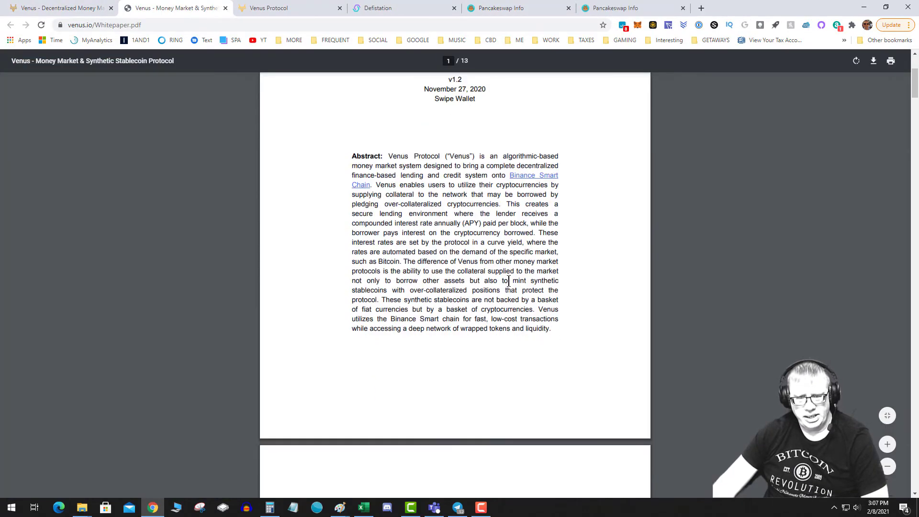
scroll(509, 287, "down", 20)
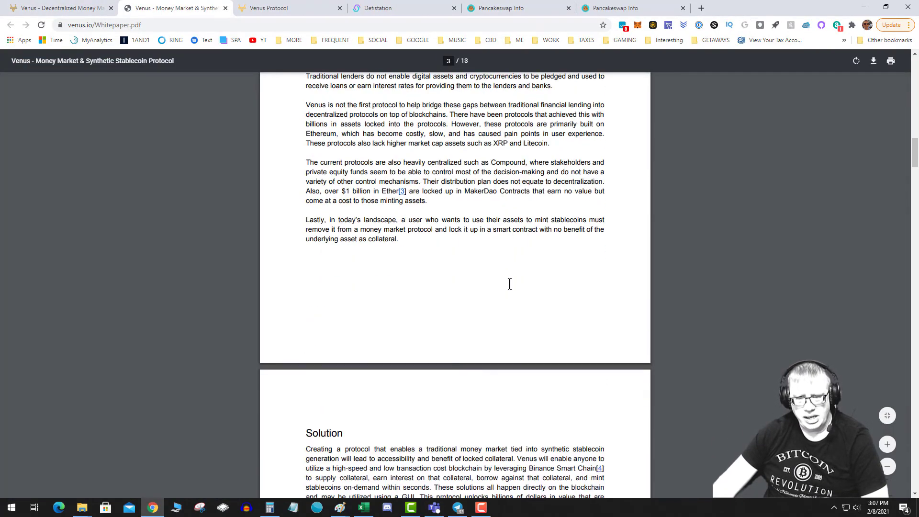
scroll(509, 284, "down", 15)
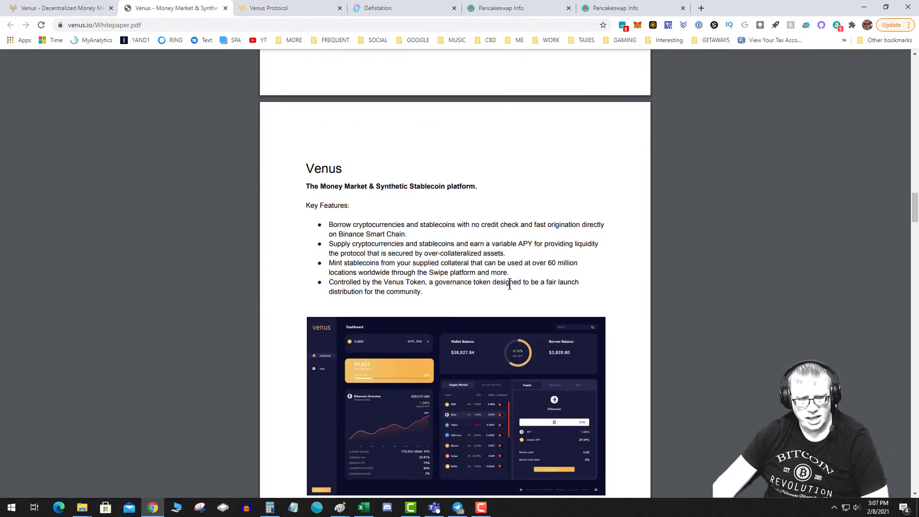
scroll(510, 284, "down", 12)
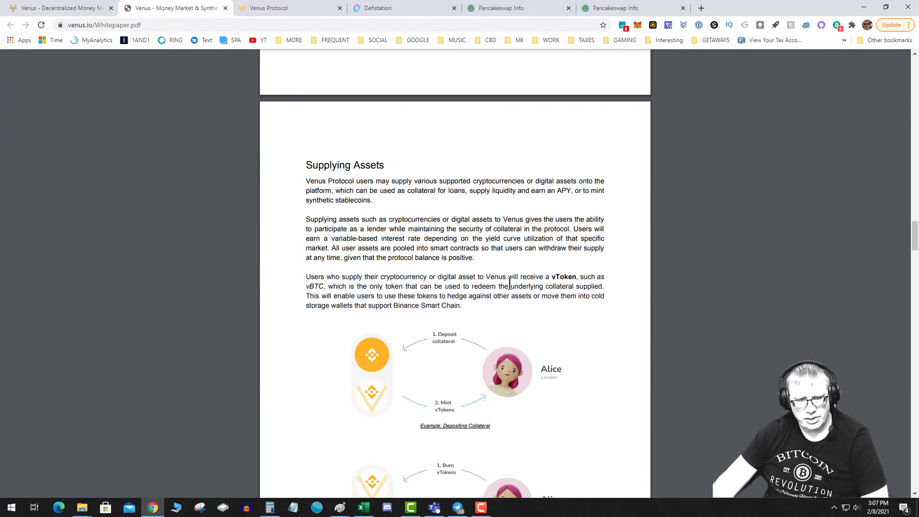
scroll(510, 284, "down", 6)
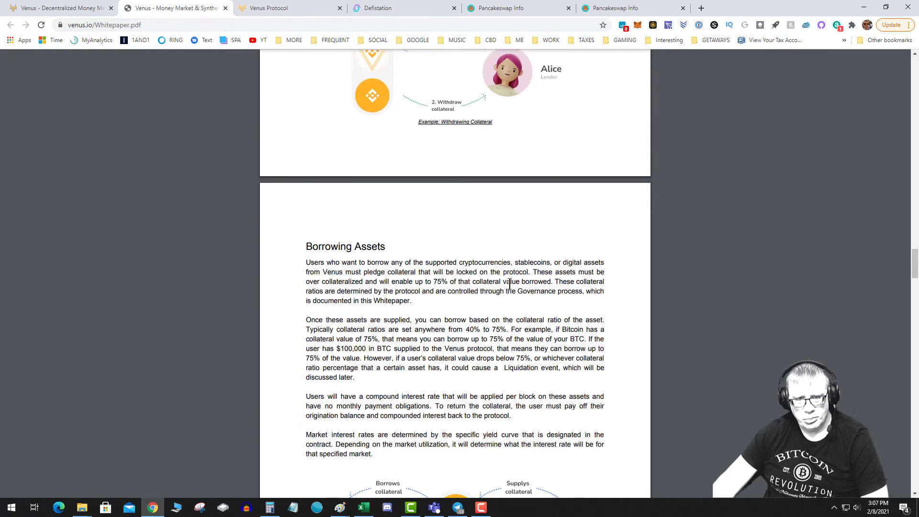
scroll(510, 284, "down", 10)
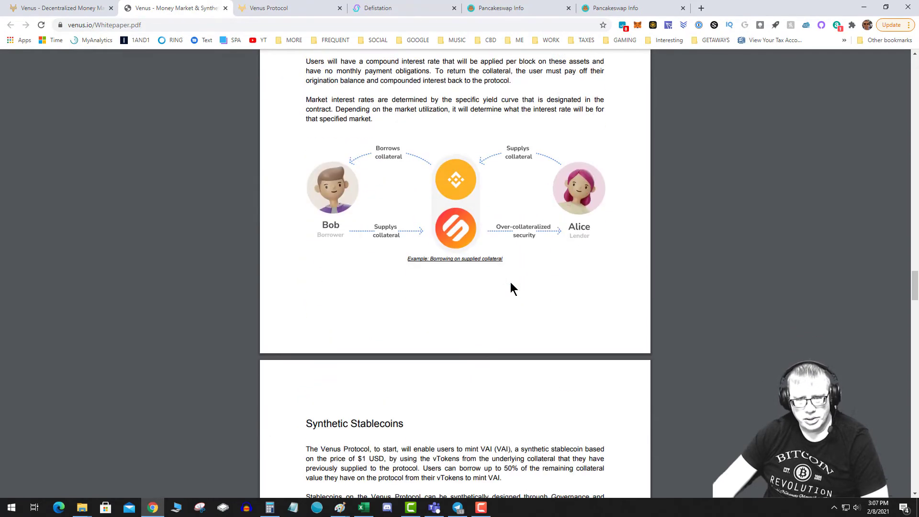
scroll(510, 289, "down", 7)
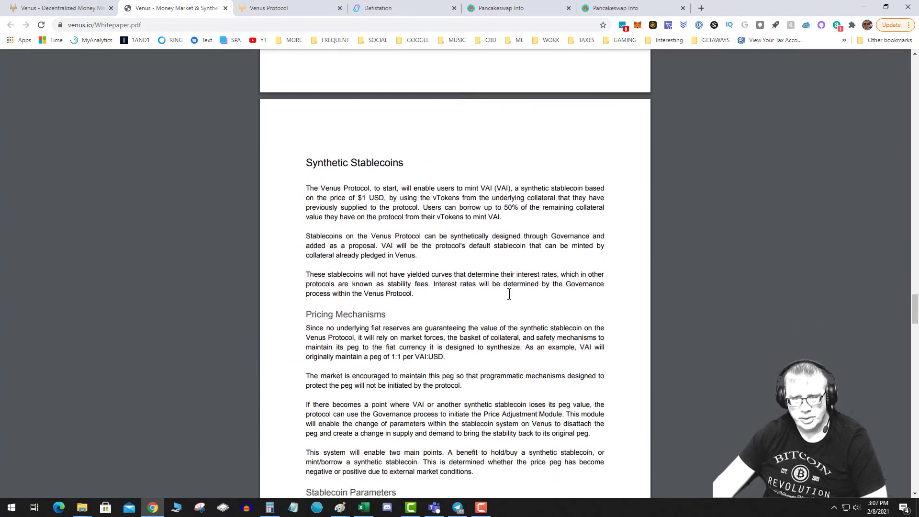
scroll(510, 294, "down", 5)
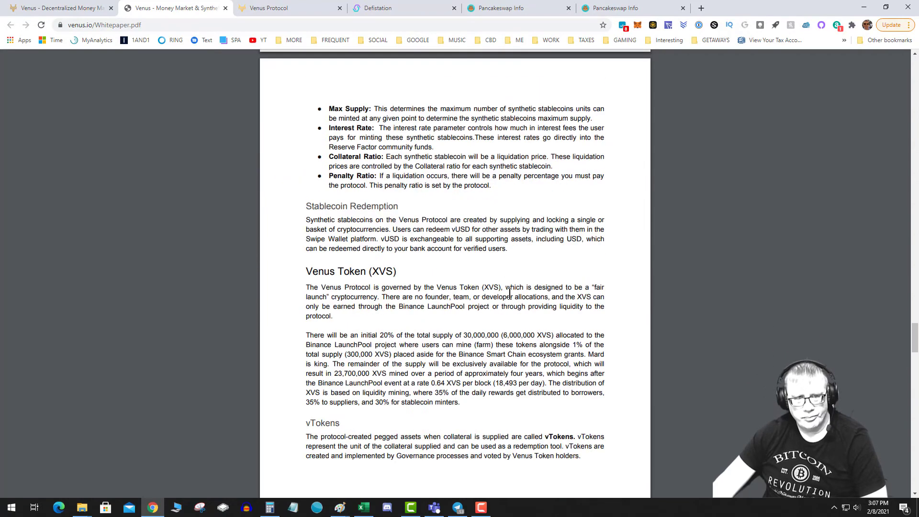
scroll(518, 283, "down", 10)
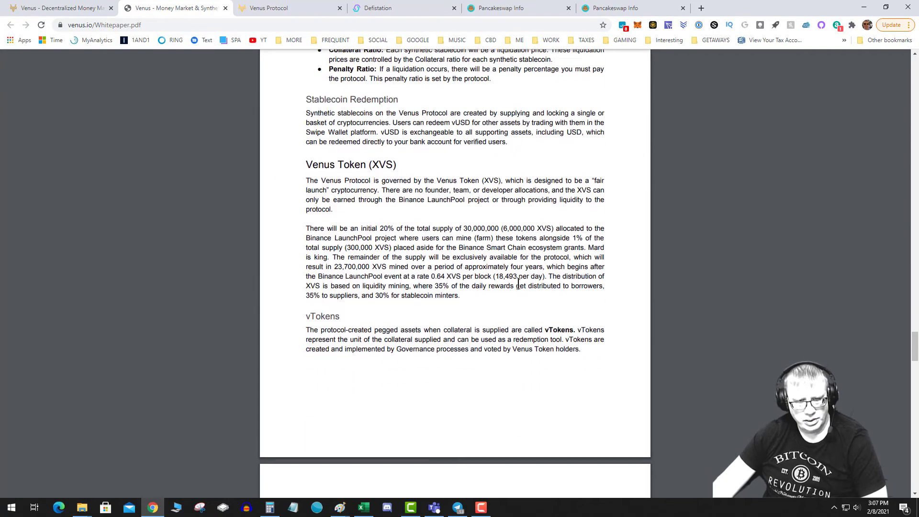
scroll(518, 283, "down", 4)
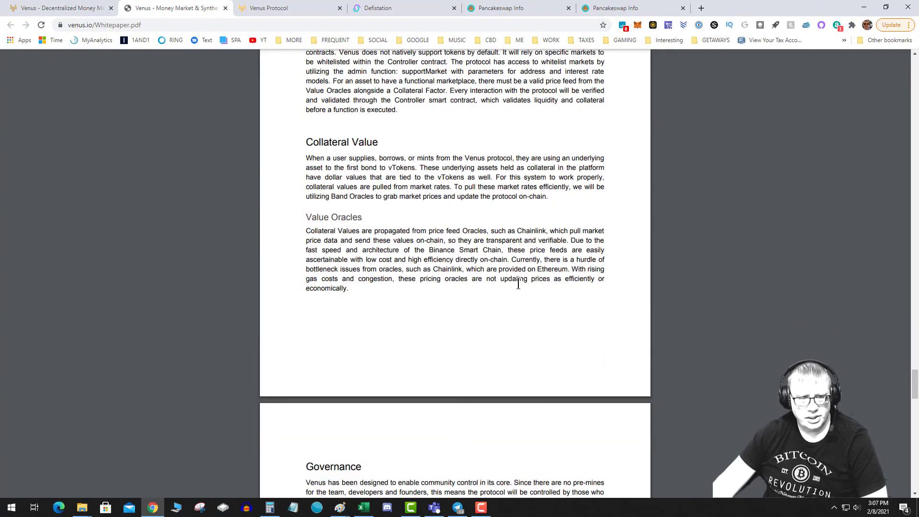
scroll(518, 283, "down", 6)
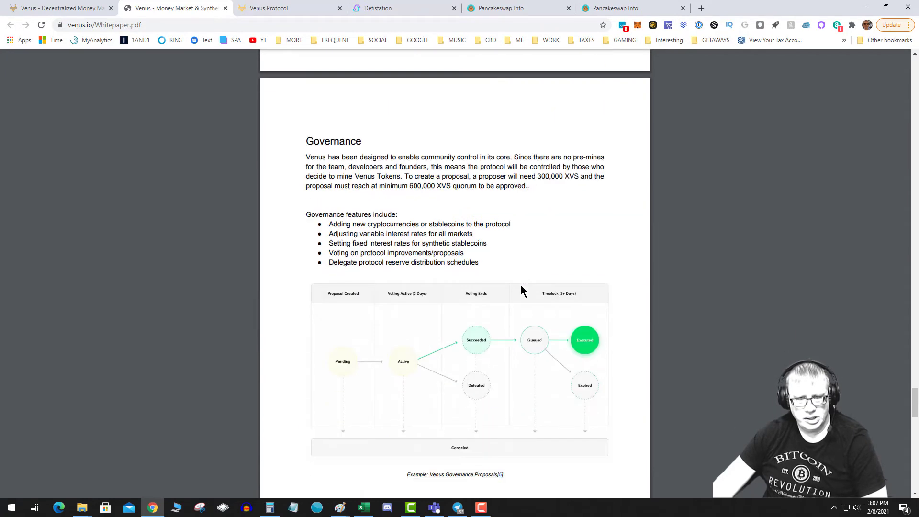
scroll(581, 281, "down", 12)
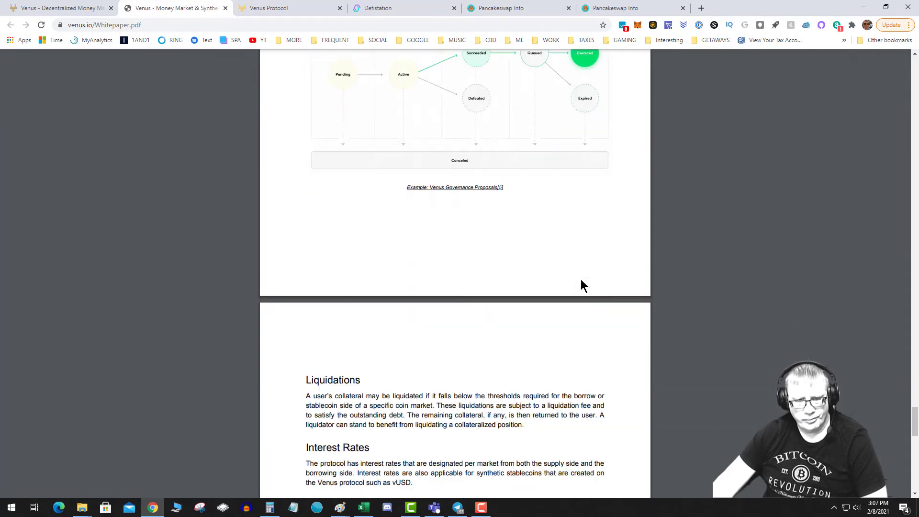
scroll(582, 284, "down", 2)
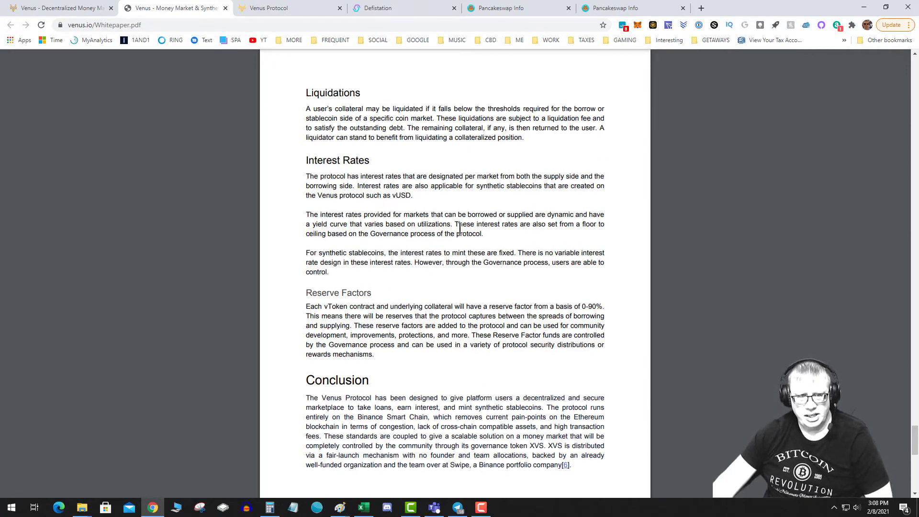
scroll(489, 324, "down", 6)
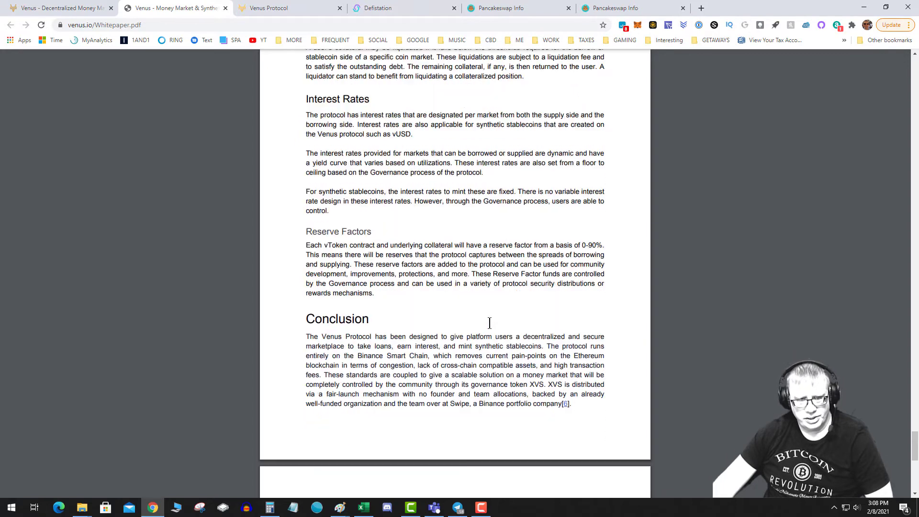
scroll(484, 284, "up", 5)
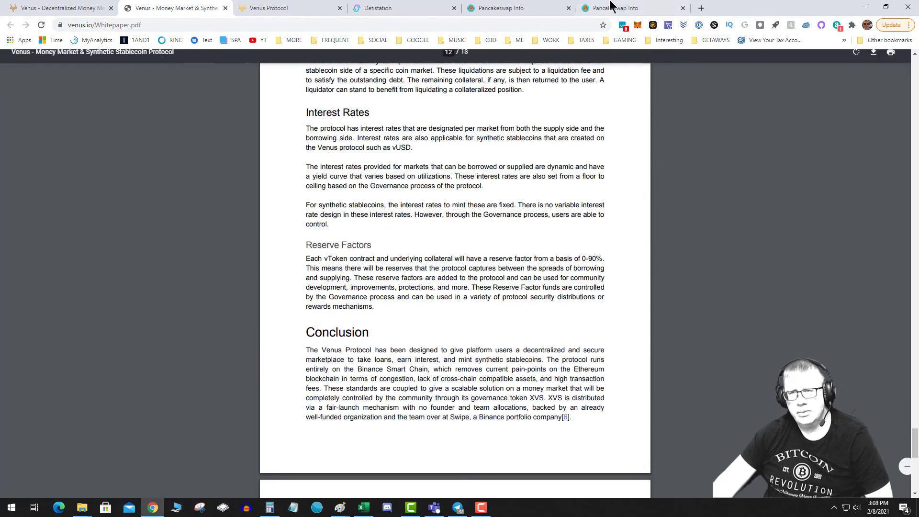
Recheck the Venus Earned amount on the Vote page, and go back to the XVS token page on PancakeSwap Info.
left_click(268, 8)
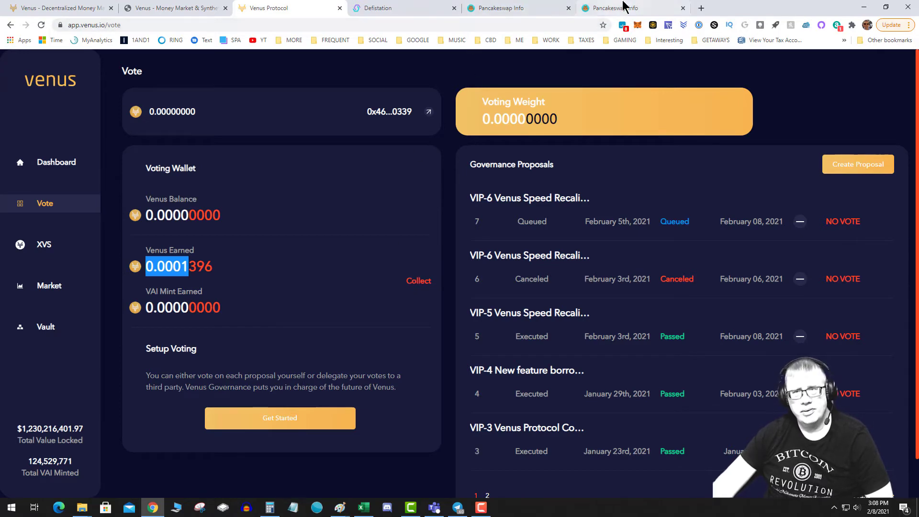
left_click(623, 7)
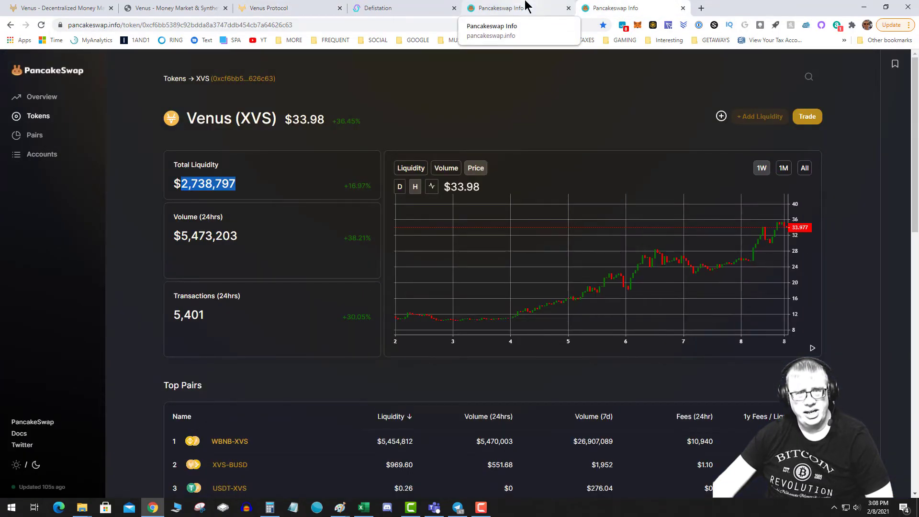
Revisit the VAI token page on PancakeSwap Info, and highlight the VAI Staking APY on Venus's Vault page.
left_click(526, 7)
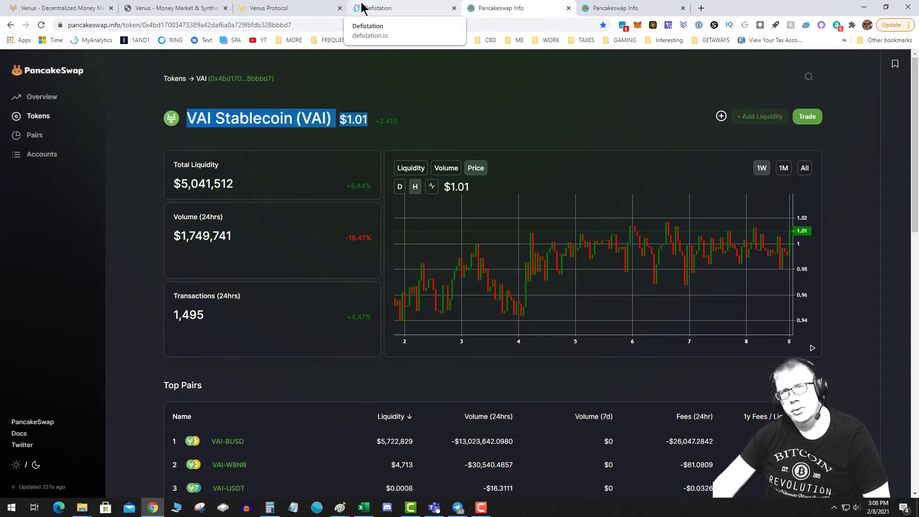
left_click(288, 8)
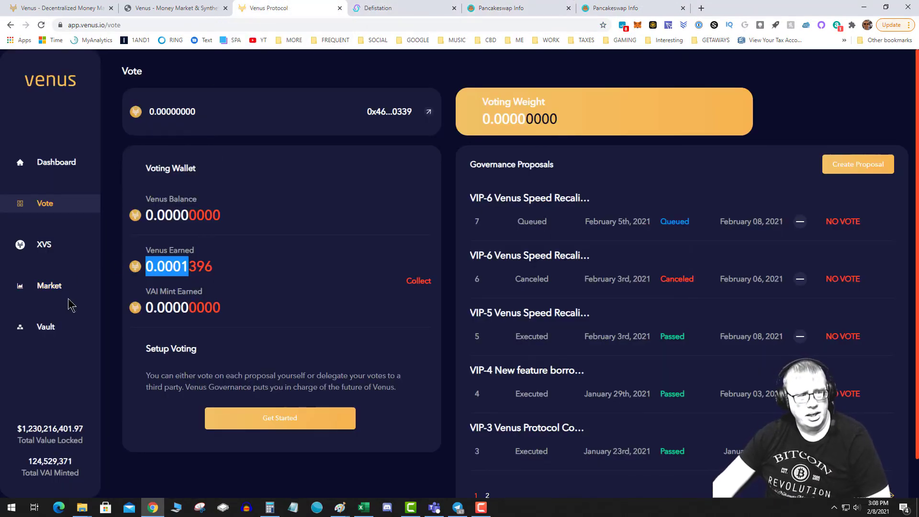
left_click(49, 327)
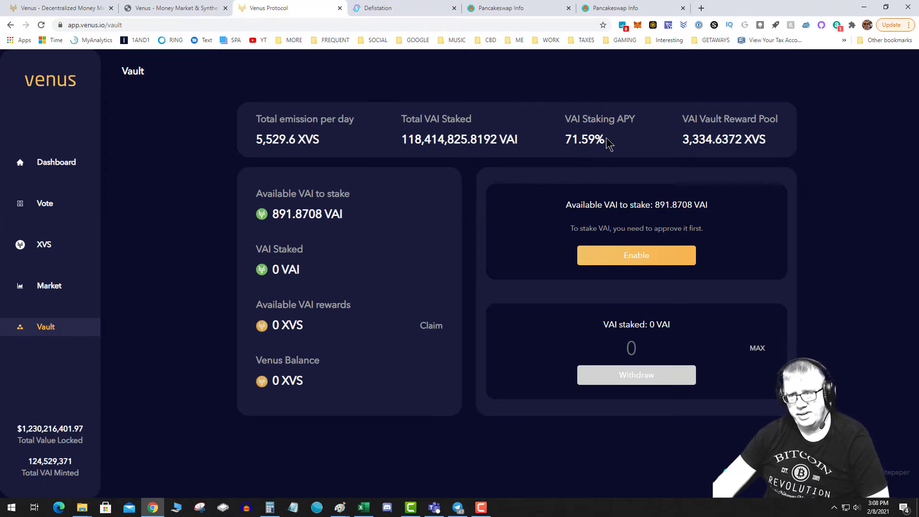
left_click_drag(606, 140, 576, 130)
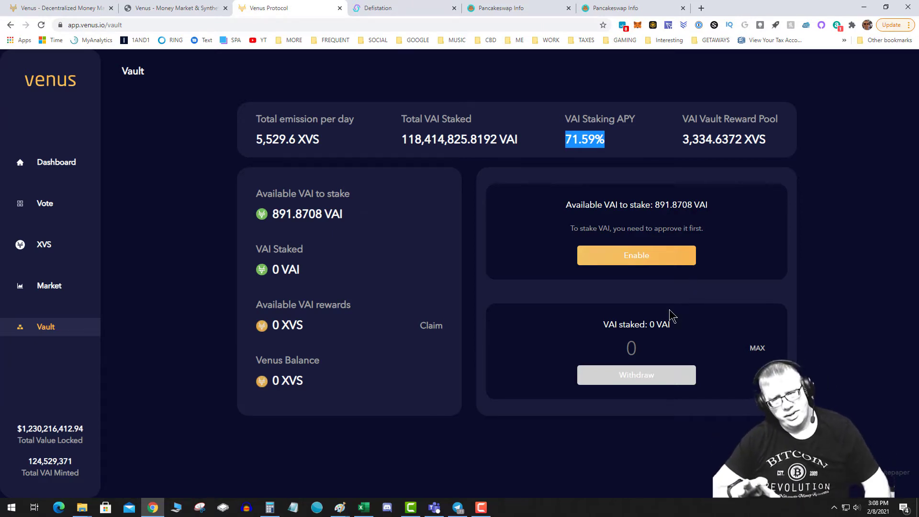
Enable VAI repayment from the dashboard's Mint / Repay VAI section, and approve the VAI spending permission in MetaMask.
left_click(53, 163)
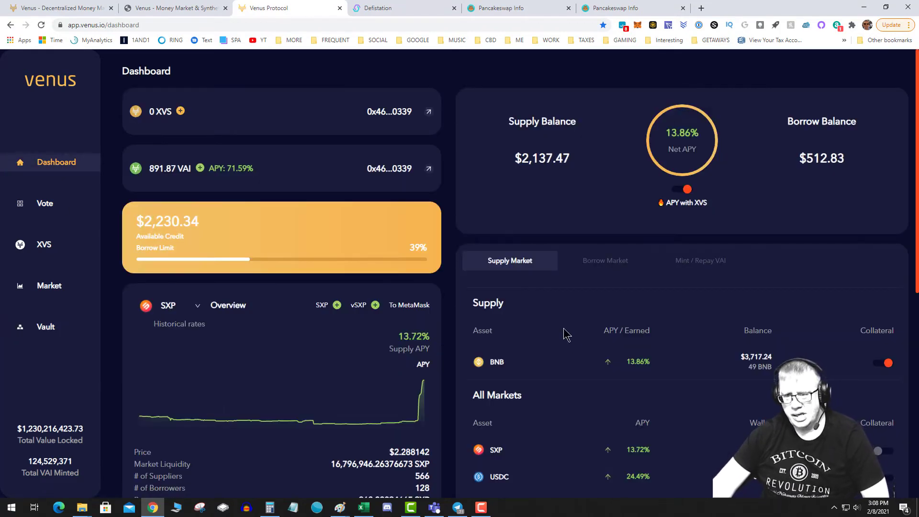
scroll(576, 359, "down", 1)
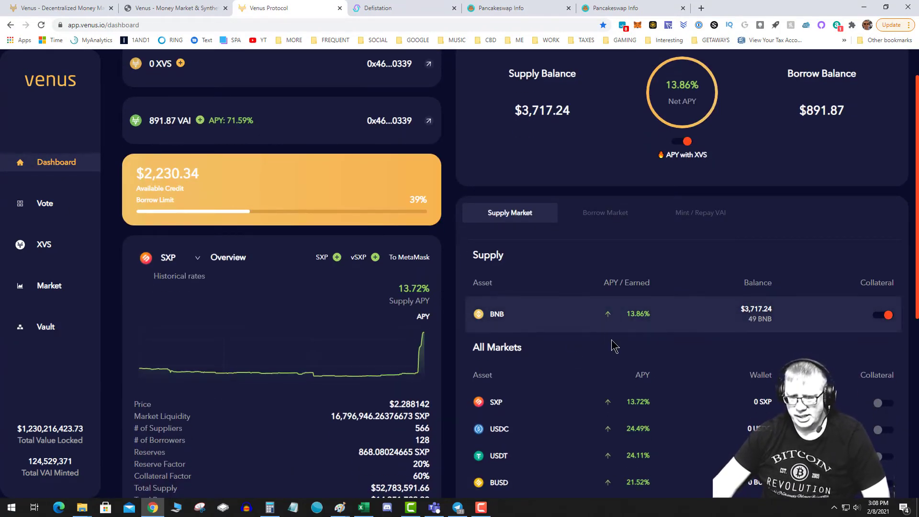
left_click(693, 219)
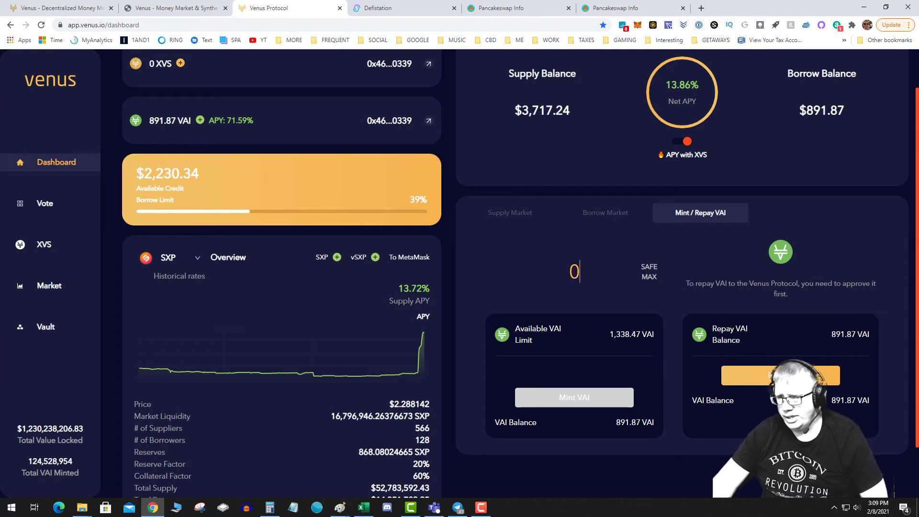
left_click(742, 375)
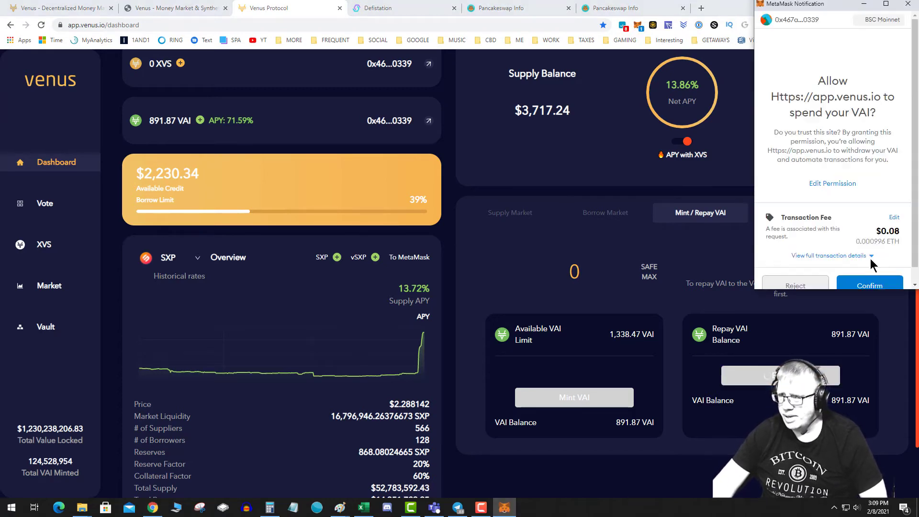
left_click(869, 266)
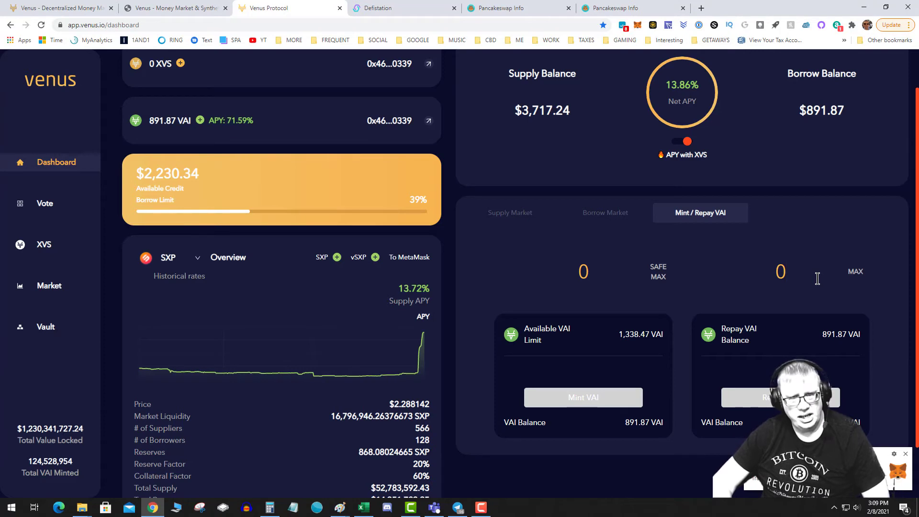
Repay 100 VAI to the Venus Protocol, and confirm the transaction in MetaMask.
type("100")
key("BackSpace")
key("BackSpace")
key("BackSpace")
key("BackSpace")
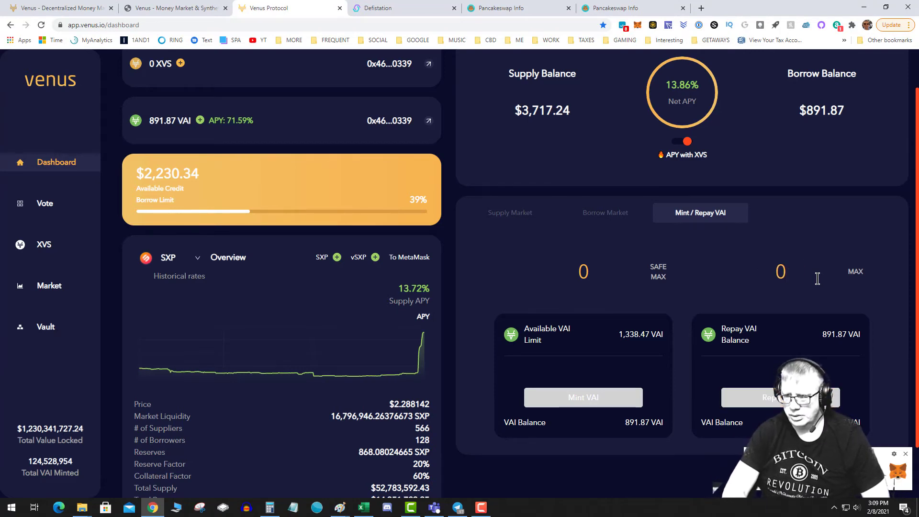
type("100")
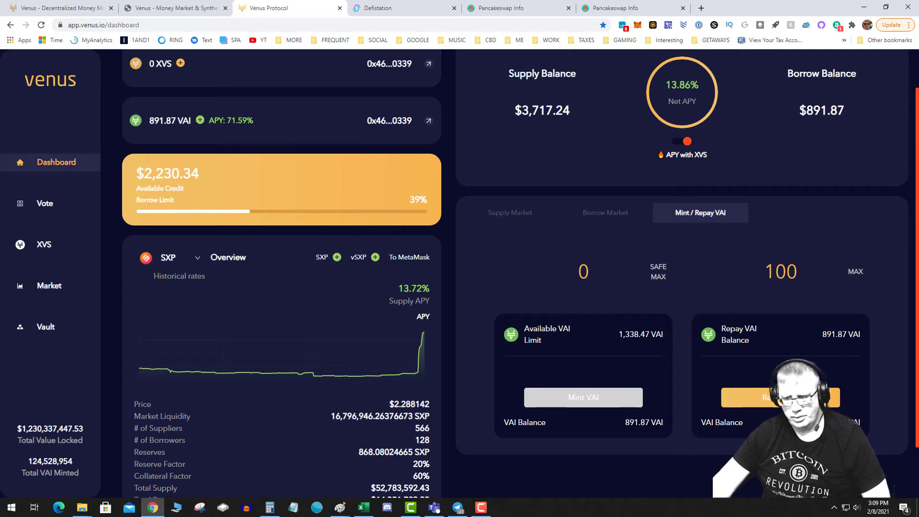
left_click(747, 397)
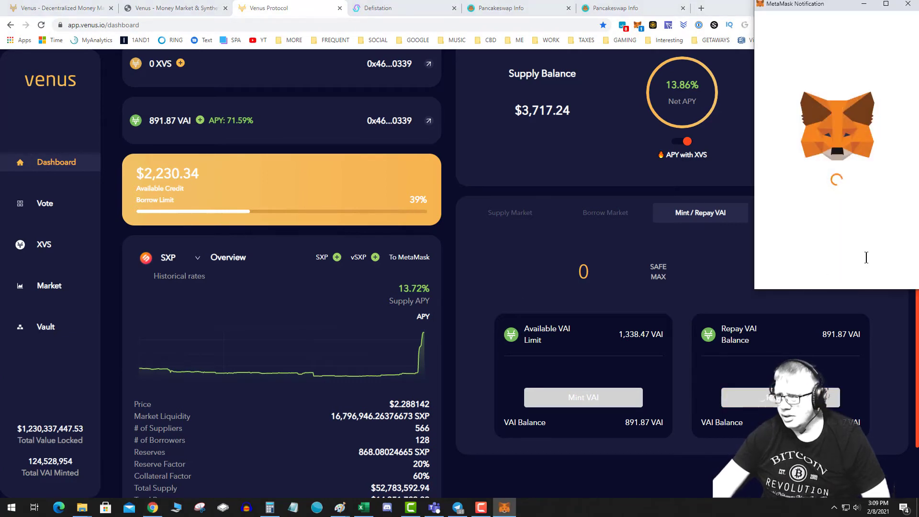
left_click(856, 271)
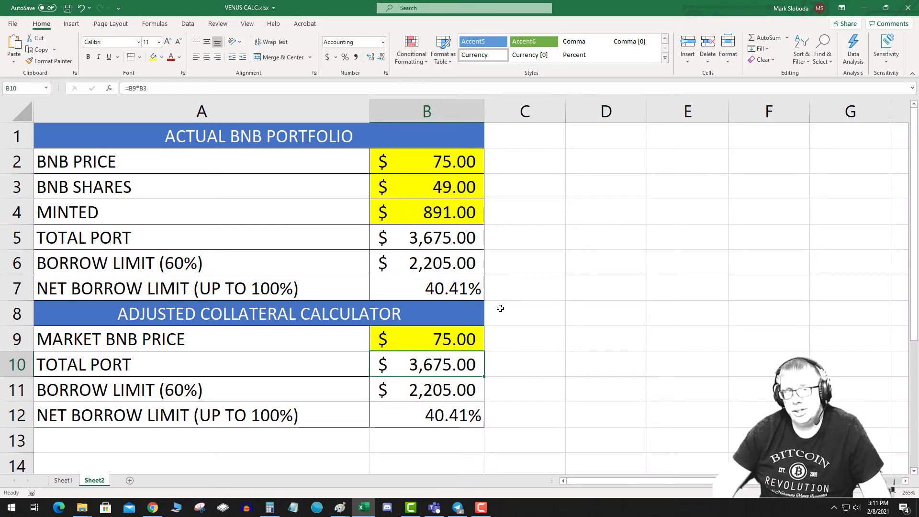
Point out the BNB price, shares and minted cells in the VENUS CALC workbook, and relabel the minted row as MINTED VAI.
left_click(431, 162)
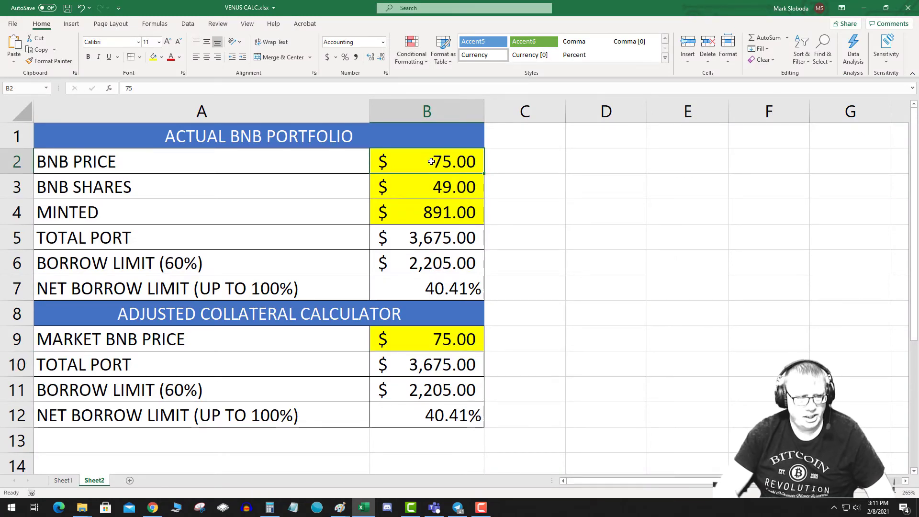
key("Down")
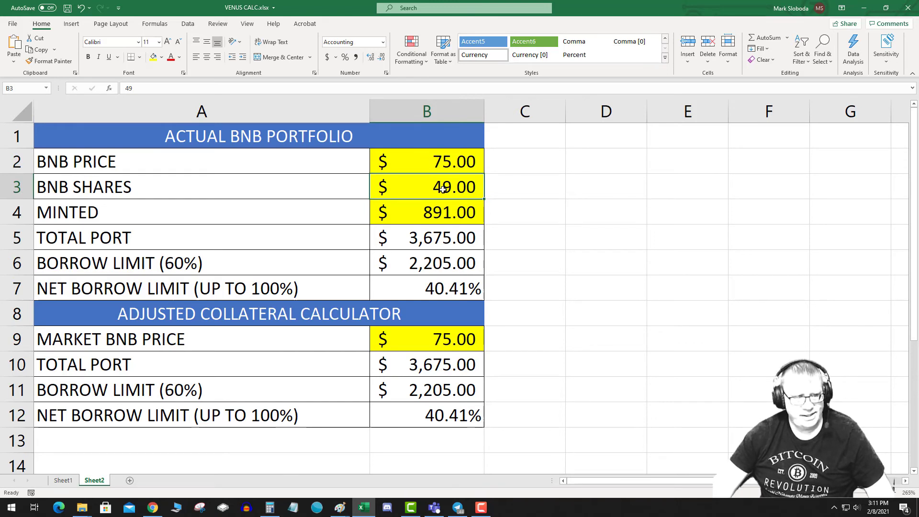
left_click(438, 216)
double_click(194, 223)
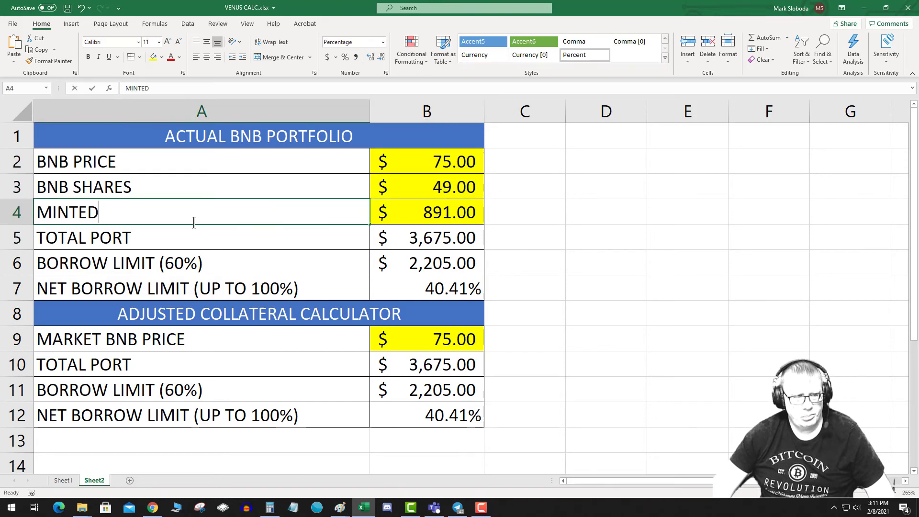
type("VAI")
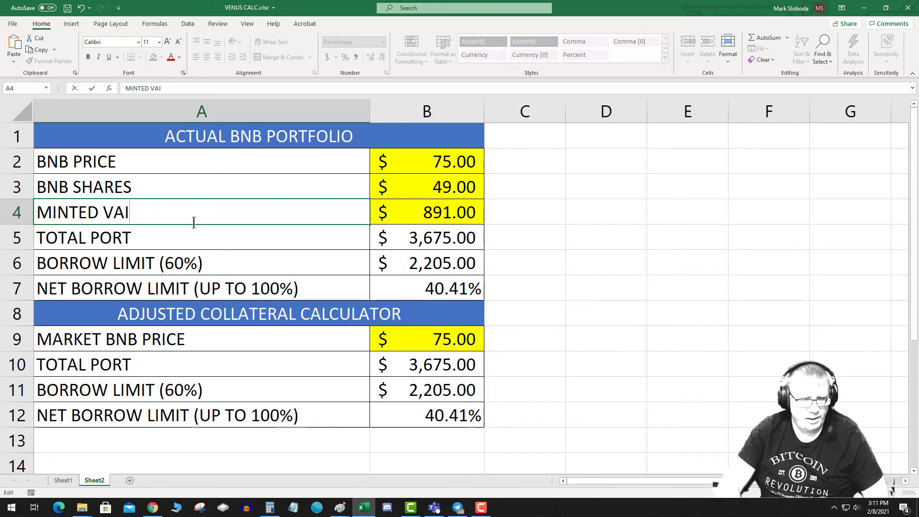
key("Return")
Check the portfolio total formula in B5, and relabel the actual portfolio's borrow limit row as BORROW LIMIT FOR BNB (60%).
left_click(440, 243)
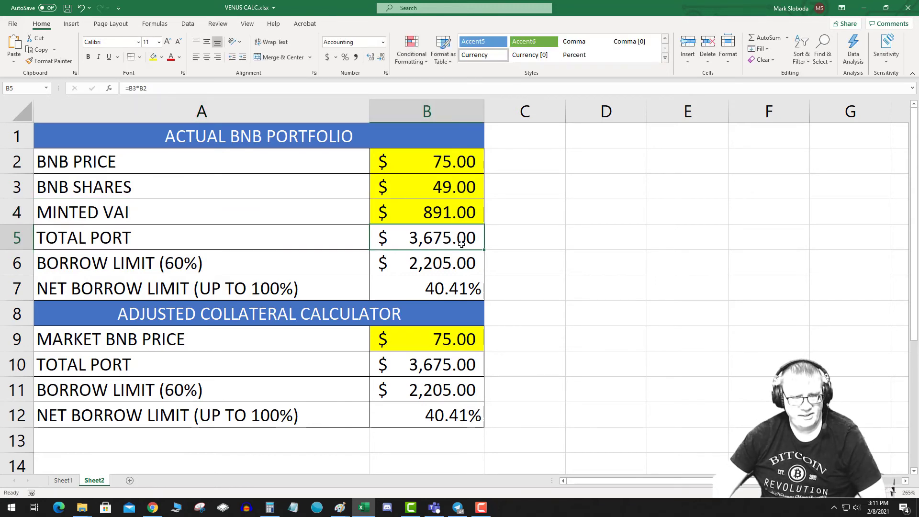
left_click(229, 263)
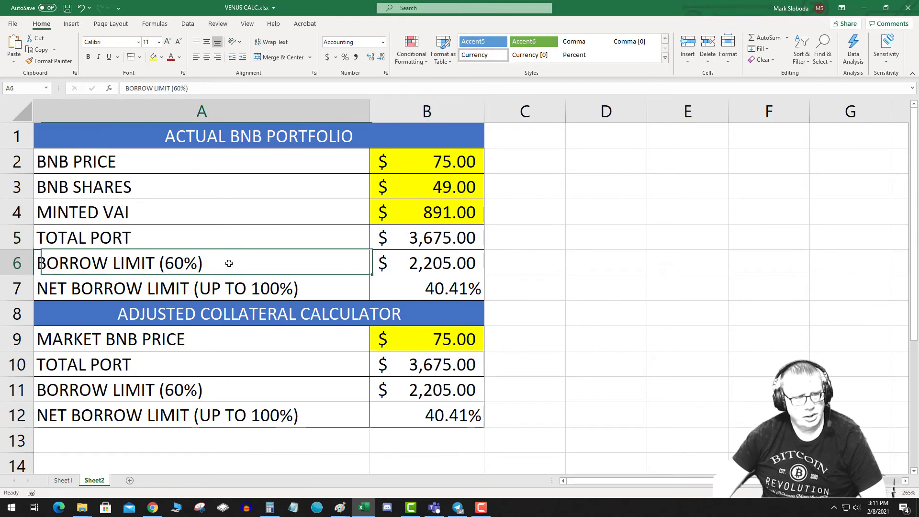
double_click(159, 265)
type("FOR BNB")
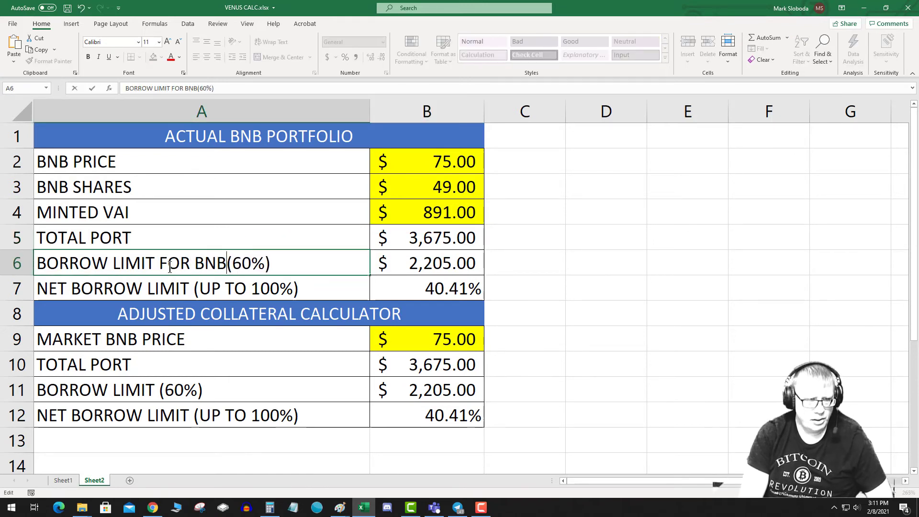
left_click(412, 265)
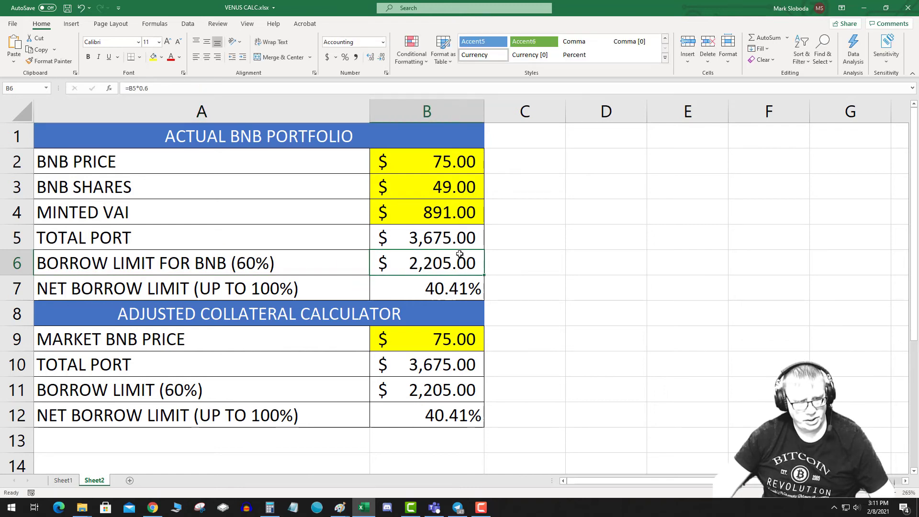
Examine the actual portfolio's net borrow limit formula and the heading of the adjusted collateral calculator.
left_click(195, 288)
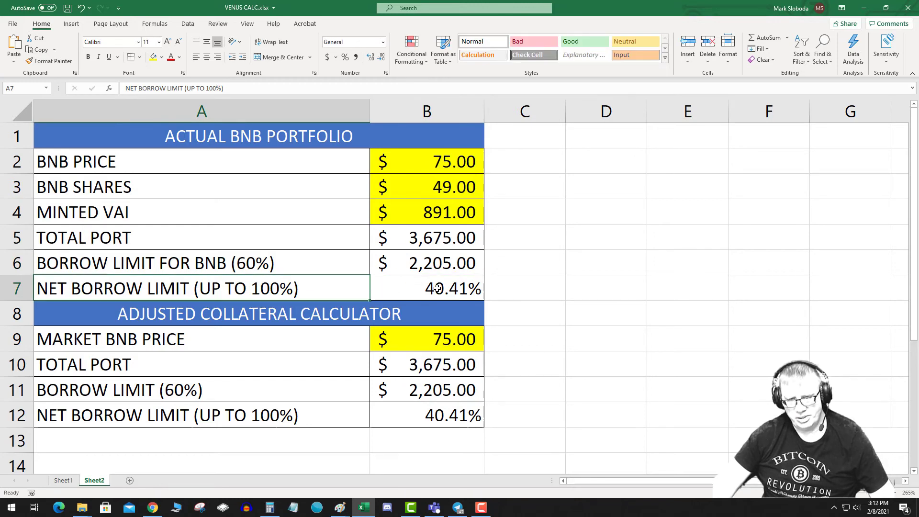
left_click(476, 289)
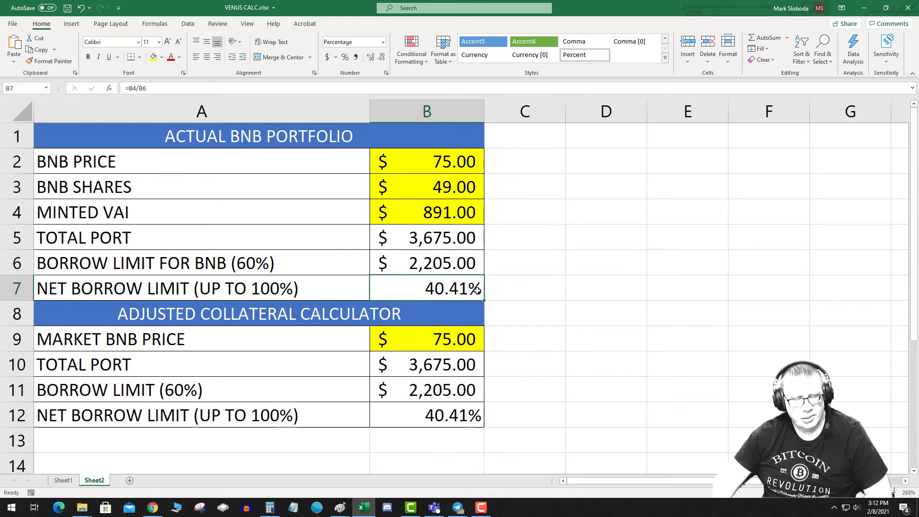
left_click(213, 310)
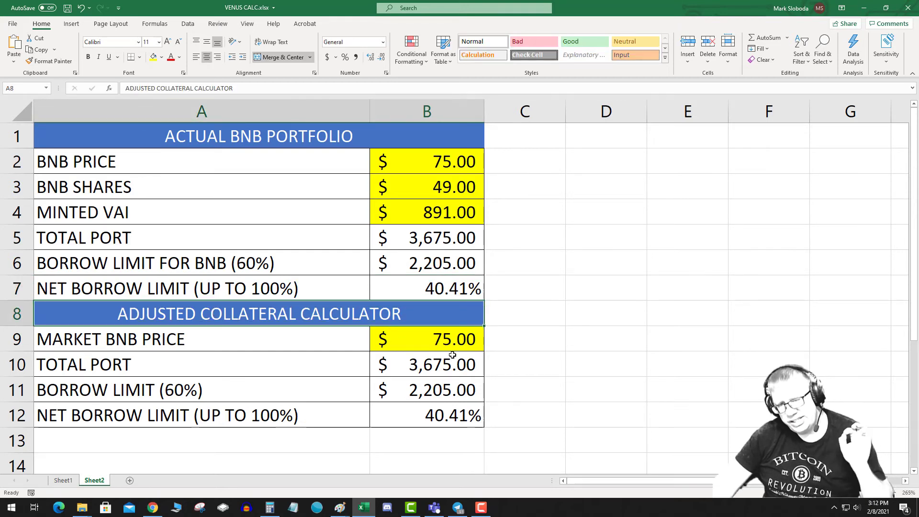
Set the calculator's market BNB price to 50, and inspect the adjusted portfolio total and net borrow limit.
left_click(452, 336)
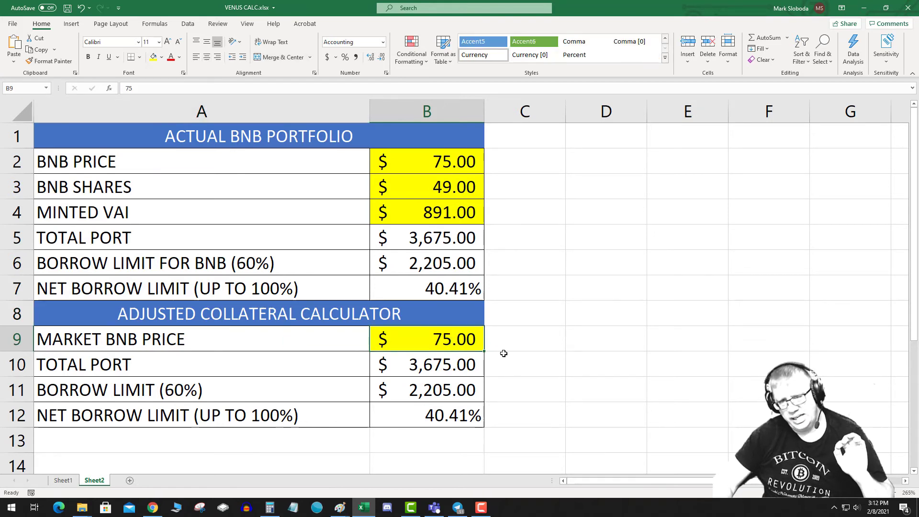
type("50")
key("Return")
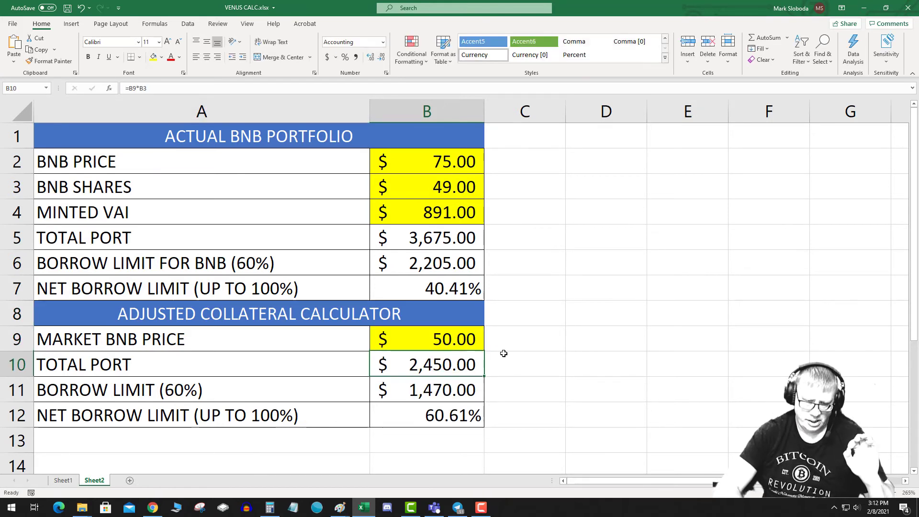
left_click(444, 341)
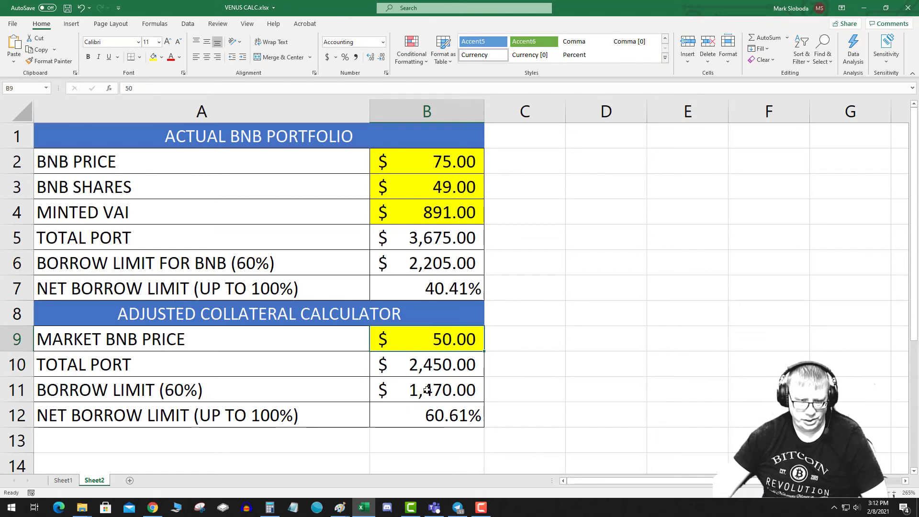
left_click(429, 373)
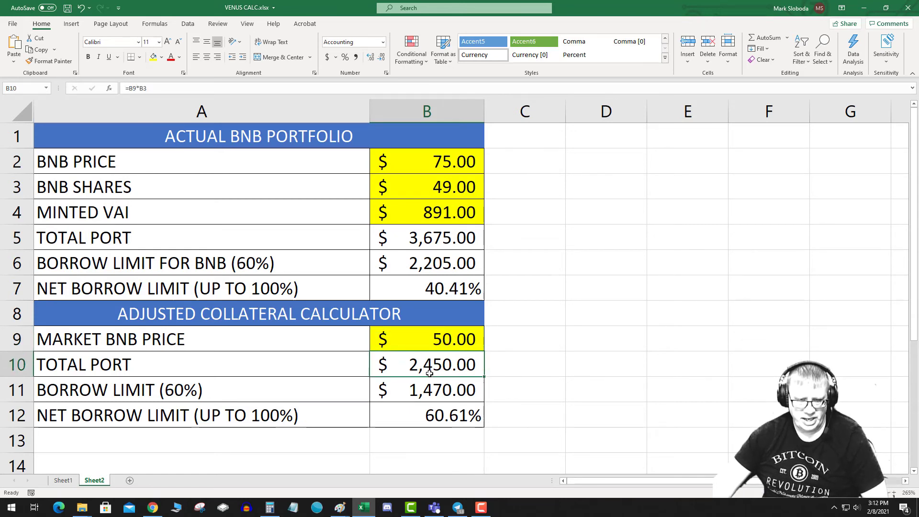
left_click(428, 413)
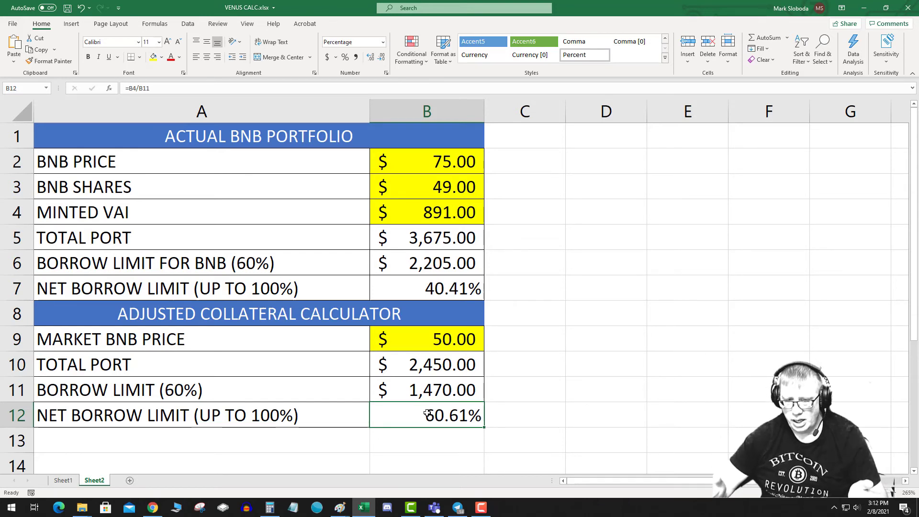
Test a market BNB price of 40 in the adjusted collateral calculator, and lower it to 30.
left_click(429, 333)
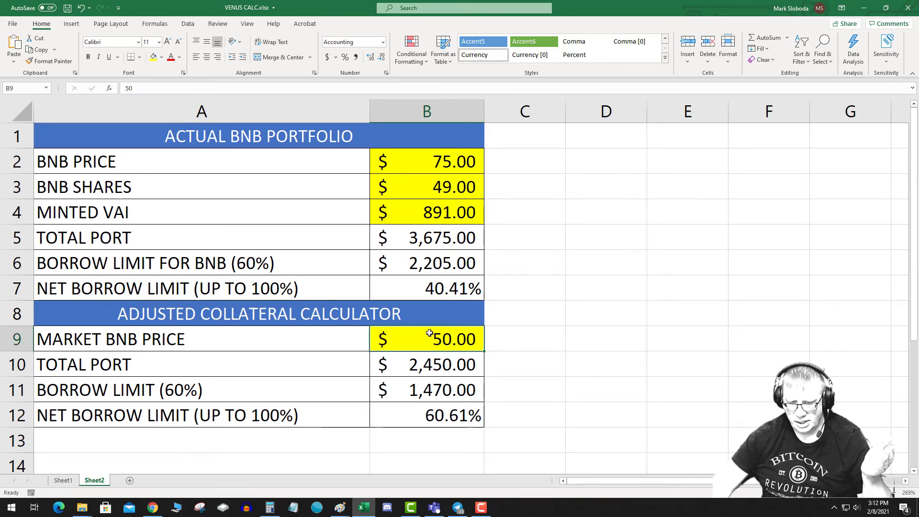
type("40")
key("Return")
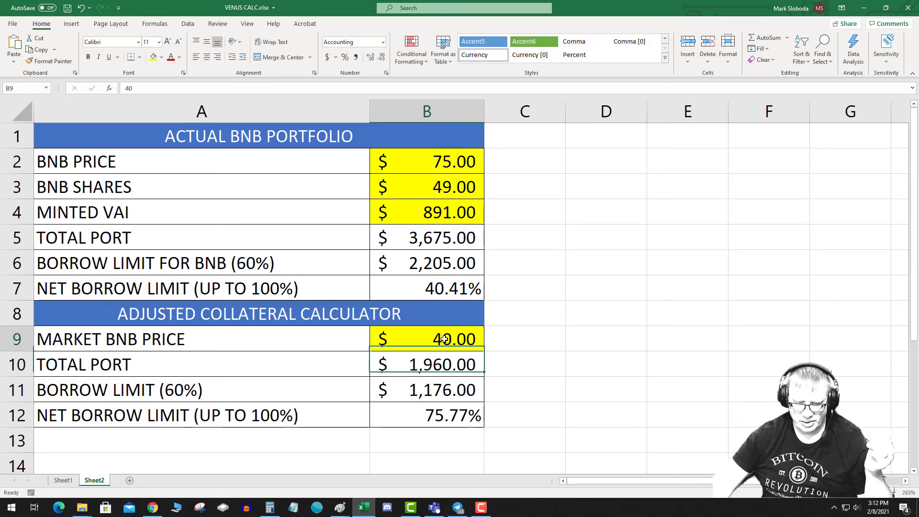
double_click(444, 339)
key("Delete")
type("30")
key("Return")
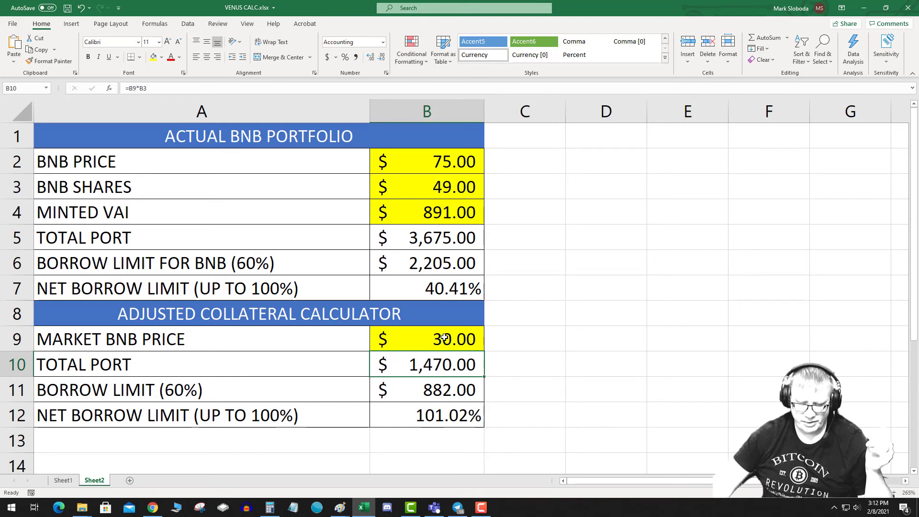
Inspect the market BNB price and adjusted net borrow limit cells, and switch back to the Venus dashboard in Chrome.
left_click(461, 340)
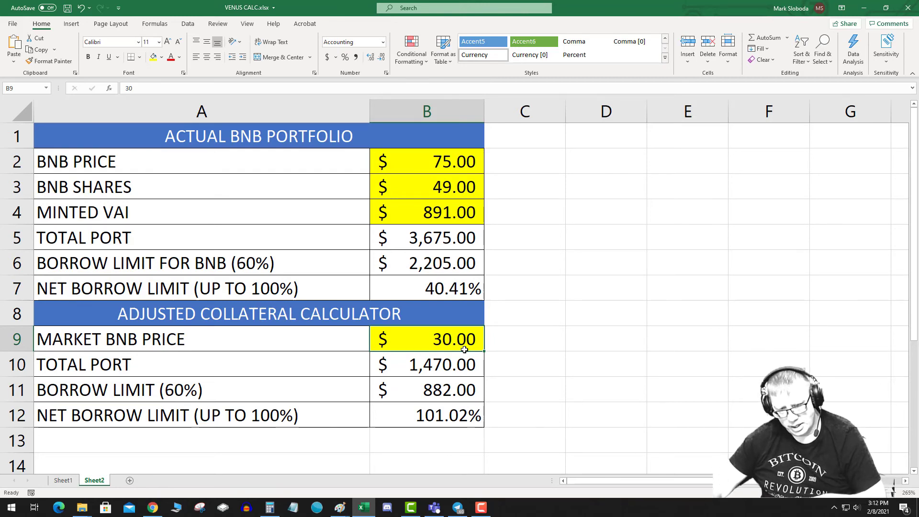
left_click(429, 417)
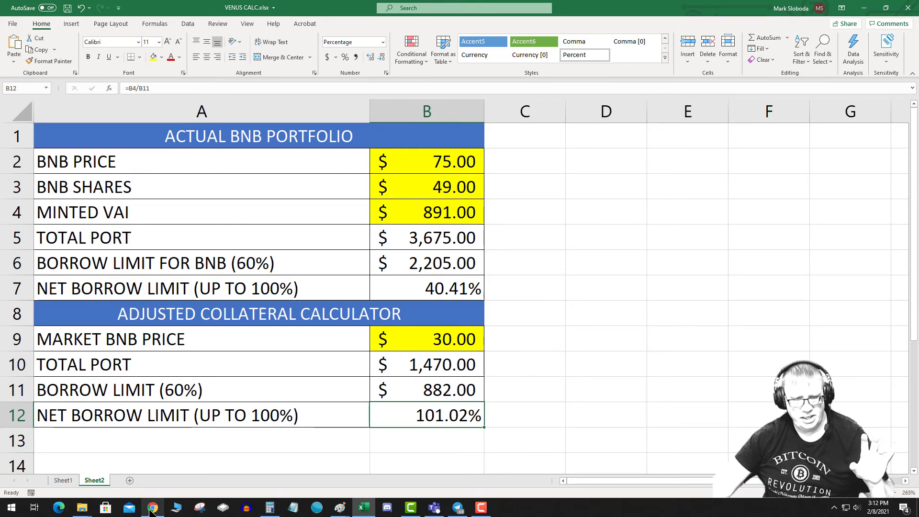
left_click(165, 464)
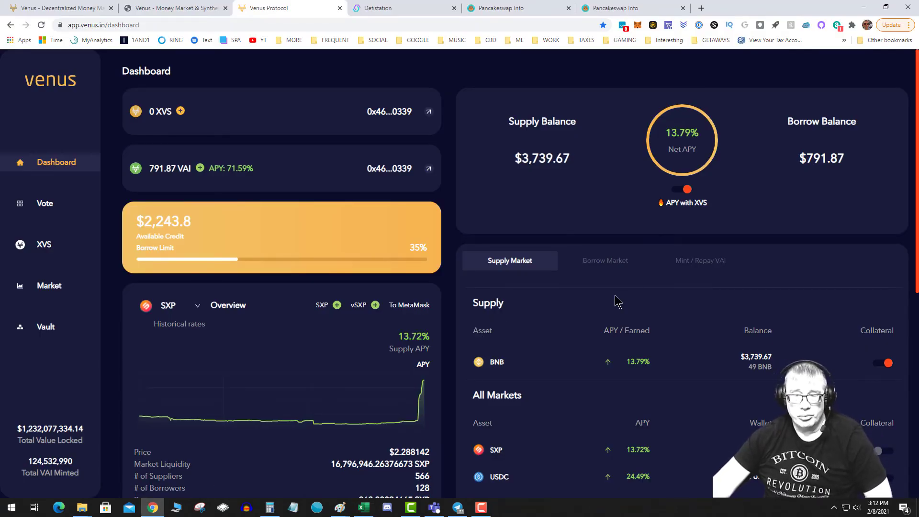
Show the VAI minting and repayment section, highlight the available credit amount, and bring up a cleared Calculator.
left_click(698, 261)
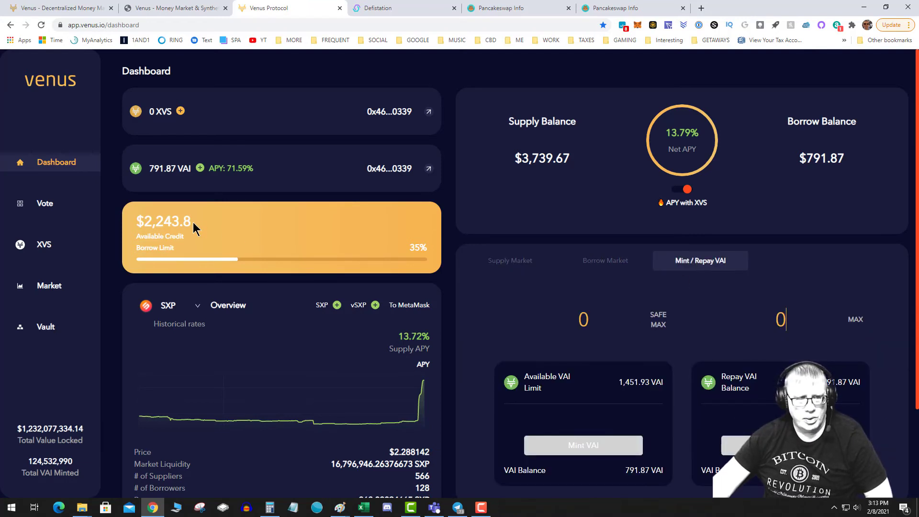
left_click_drag(193, 222, 134, 224)
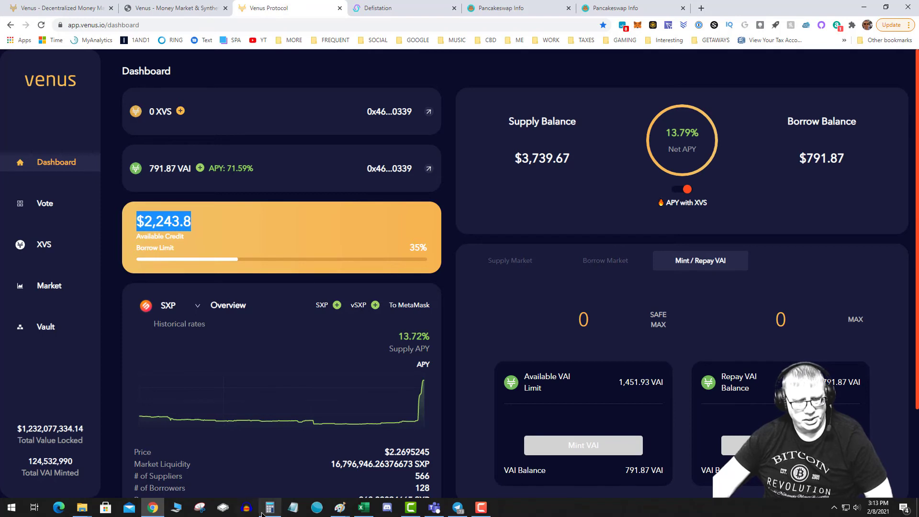
left_click(263, 512)
left_click(724, 195)
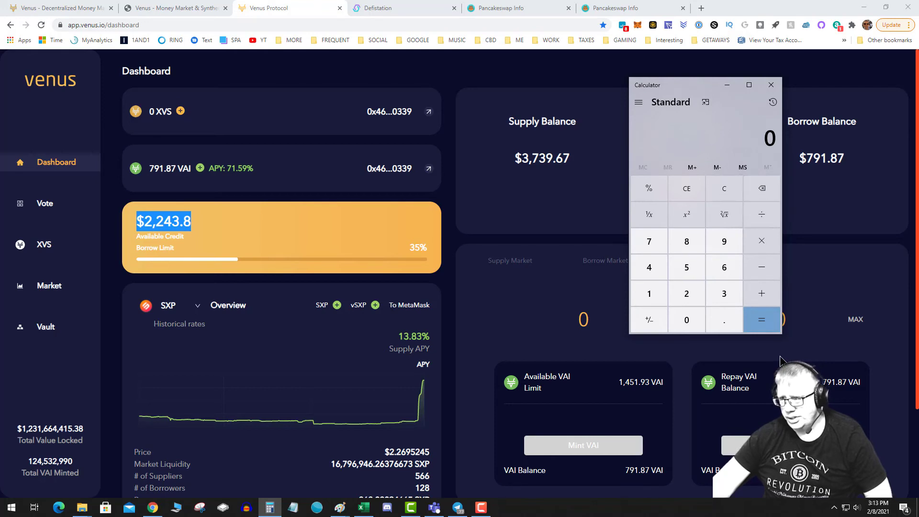
Repay the entire minted VAI debt using the maximum amount of 791.87085863 VAI, and approve the transaction.
left_click(833, 319)
left_click(855, 320)
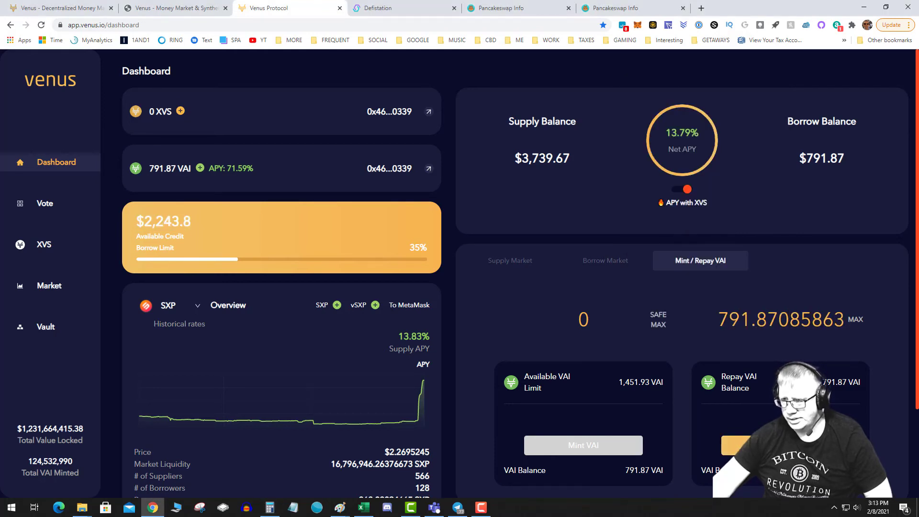
left_click(870, 268)
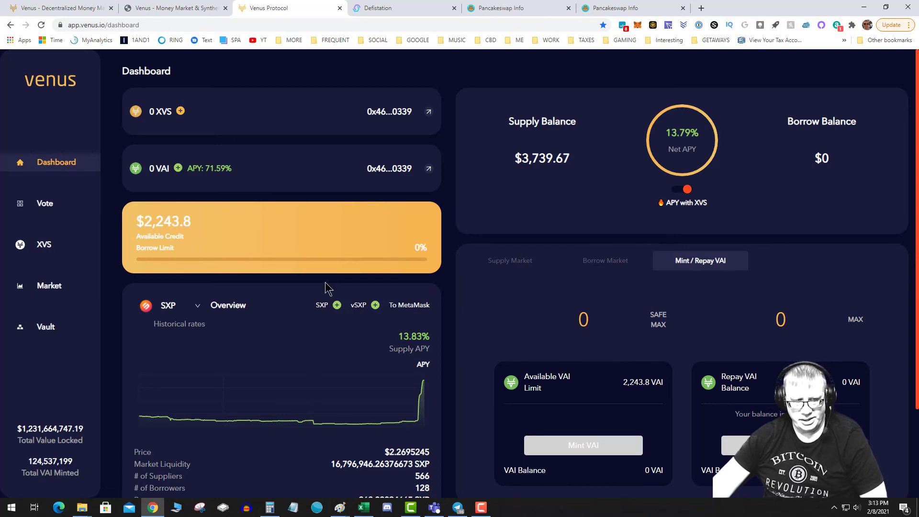
Switch to Calculator and compute 25% of the available credit by multiplying 2243 by 0.25.
left_click(269, 508)
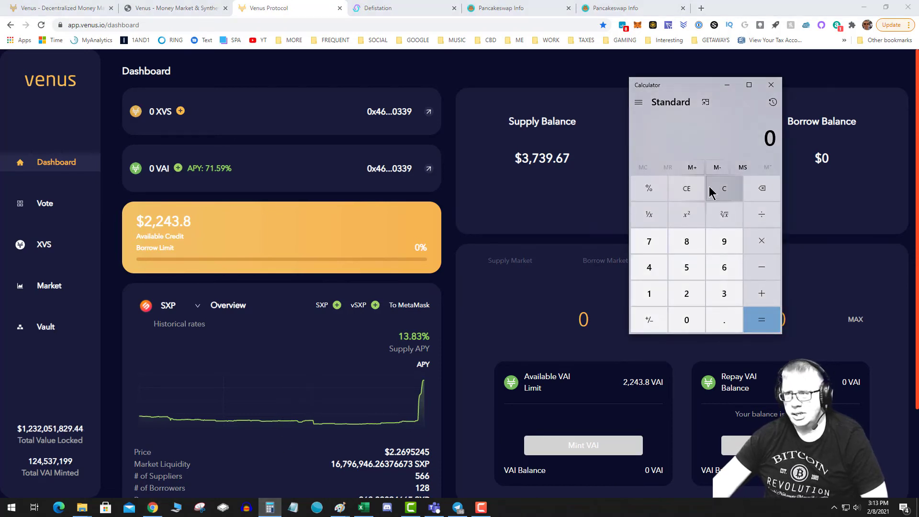
left_click(684, 290)
left_click(685, 291)
left_click(649, 267)
left_click(725, 294)
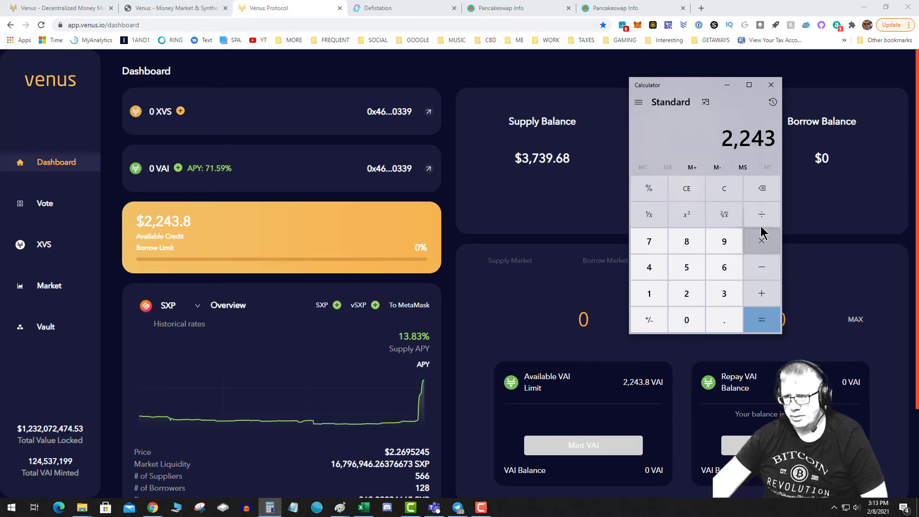
left_click(762, 237)
left_click(692, 275)
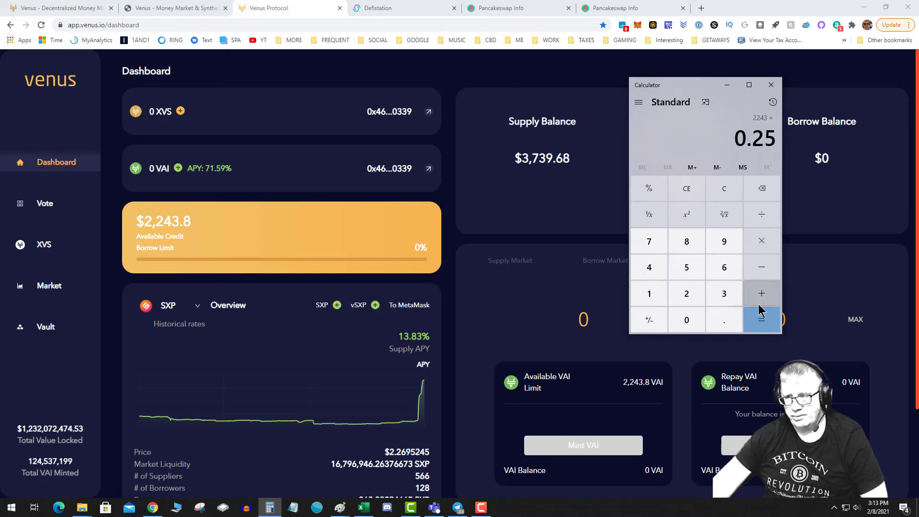
left_click(761, 317)
Mint 560 VAI against the supplied BNB collateral on the Venus dashboard.
left_click(581, 320)
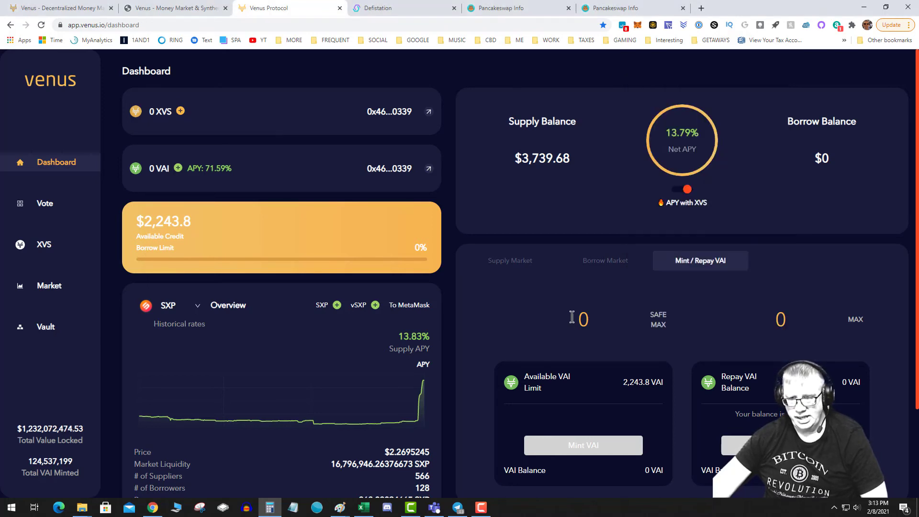
type("560")
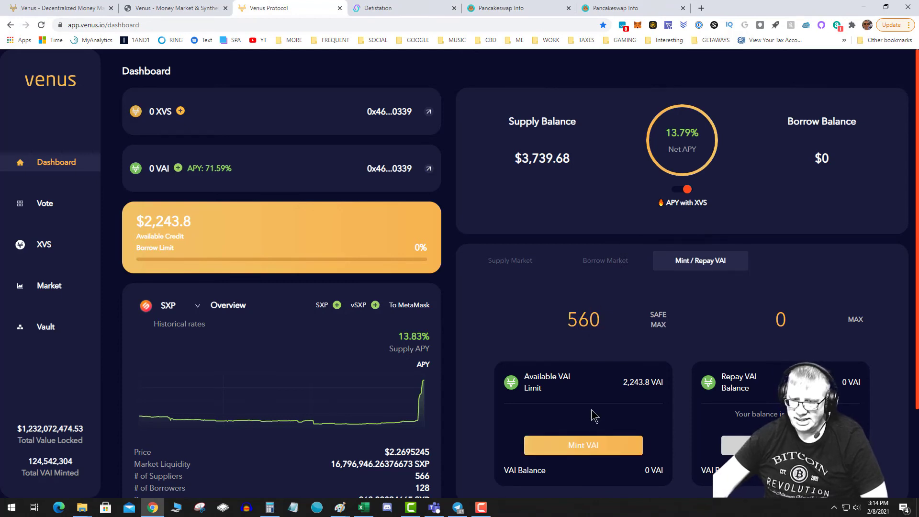
left_click(595, 445)
scroll(646, 254, "down", 1)
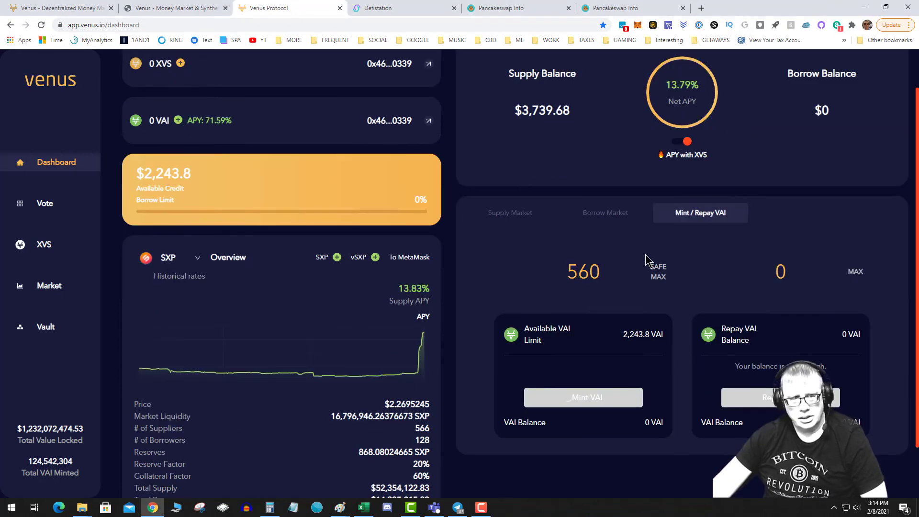
scroll(478, 268, "up", 1)
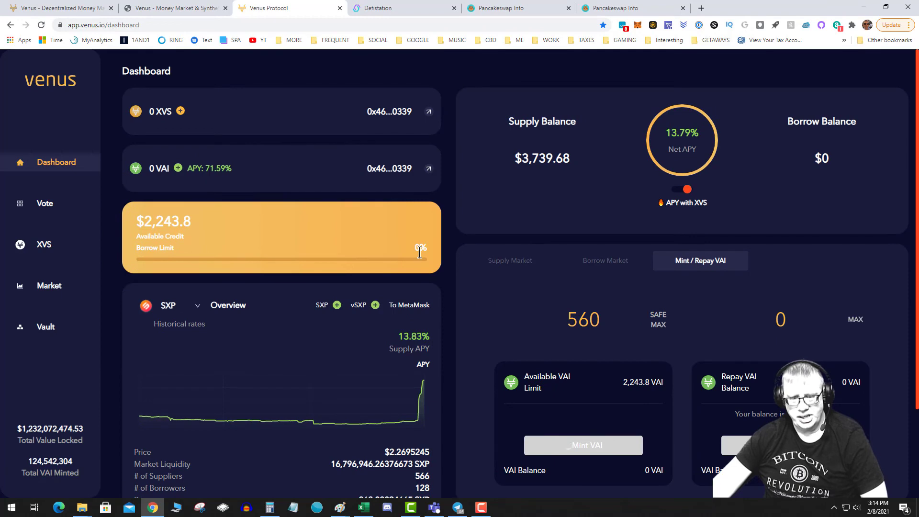
Inspect the total portfolio and BNB borrow limit rows in the Excel calculator, return to the Venus dashboard, and dismiss the wallet notification.
left_click(365, 508)
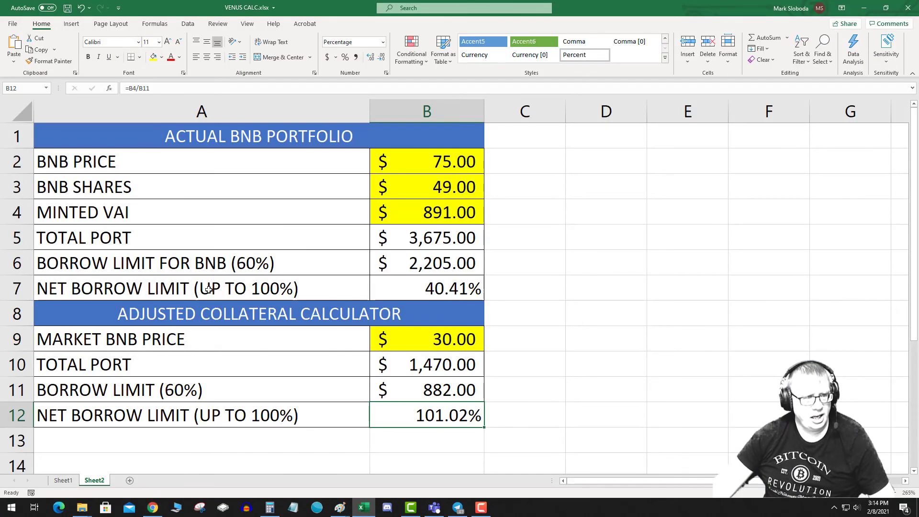
left_click(175, 240)
left_click(258, 265)
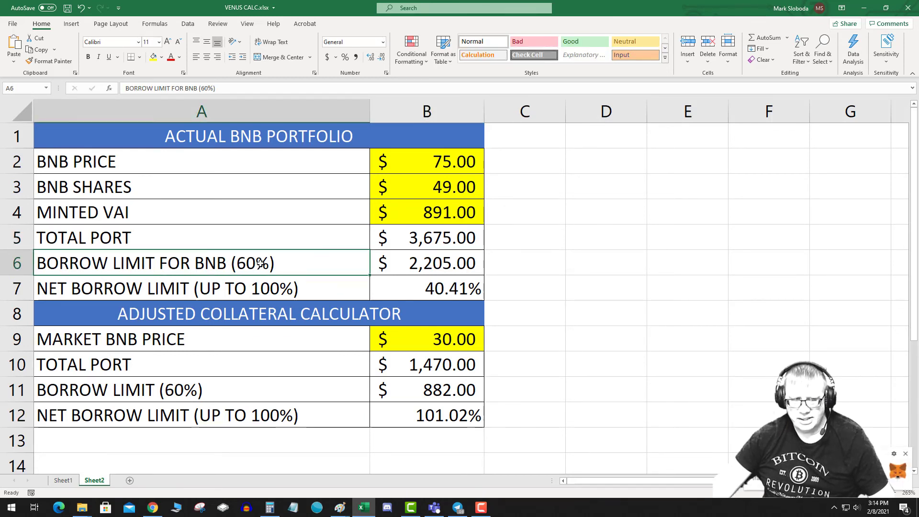
left_click(864, 8)
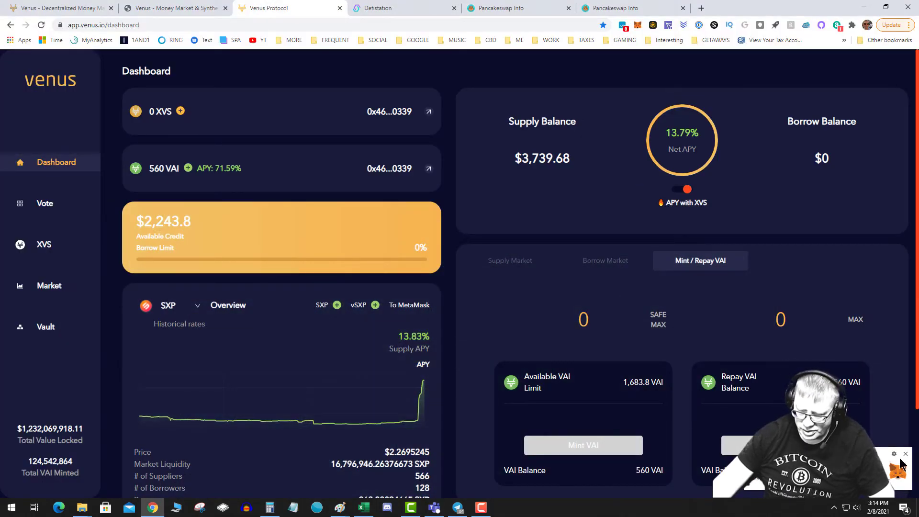
left_click(905, 454)
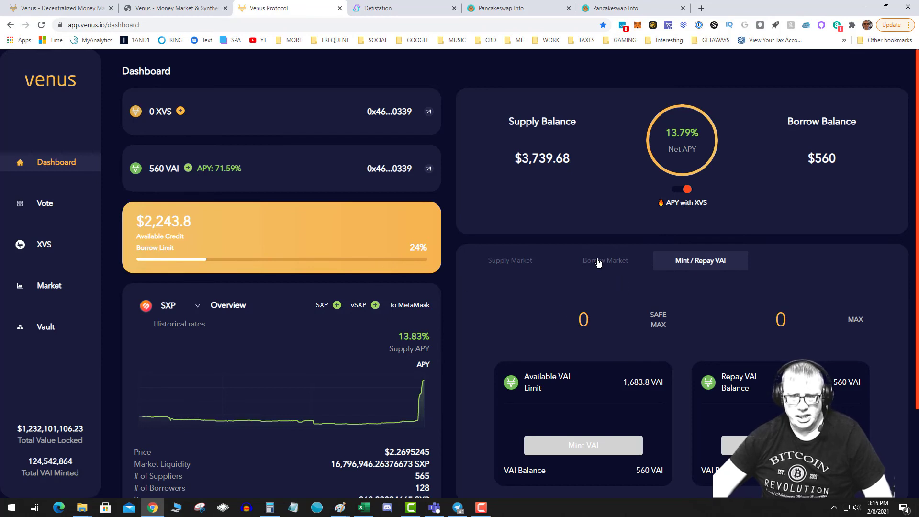
Review the dashboard's supply market and VAI minting sections and the Vote, Vault and XVS pages, ending back on the dashboard.
left_click(520, 263)
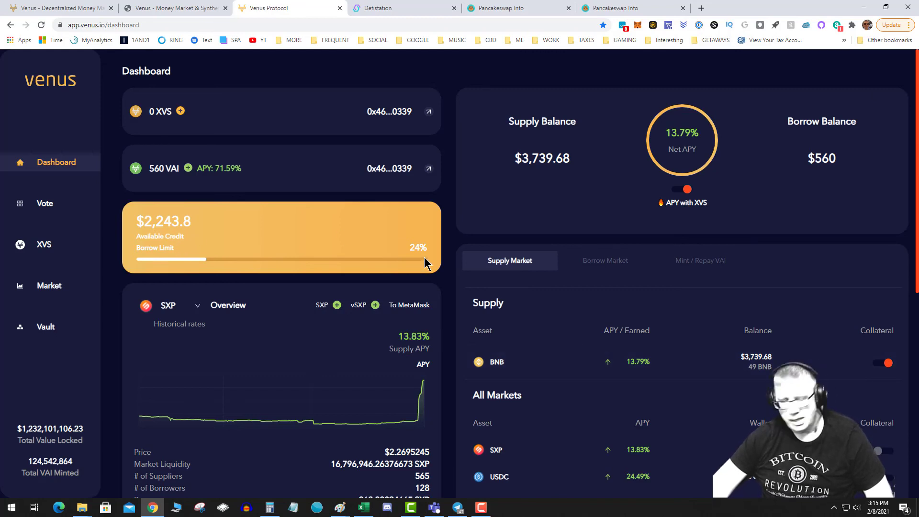
left_click(700, 265)
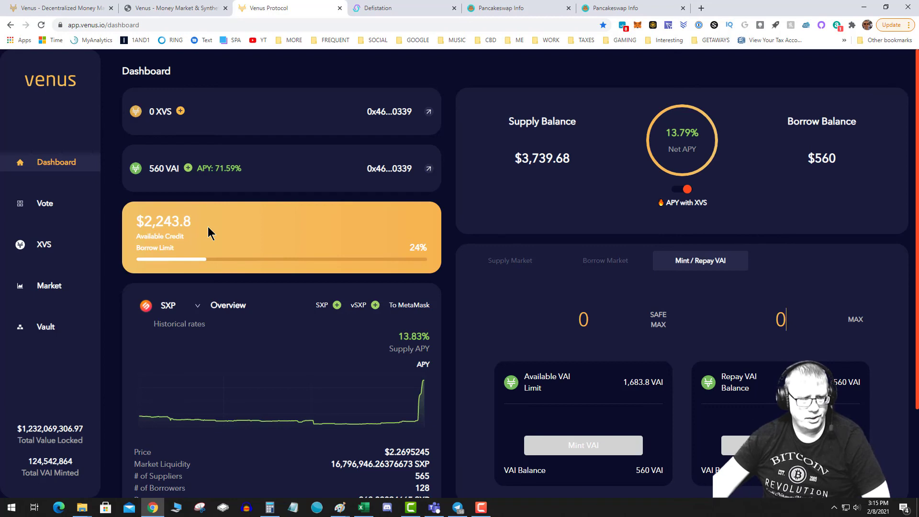
left_click(50, 214)
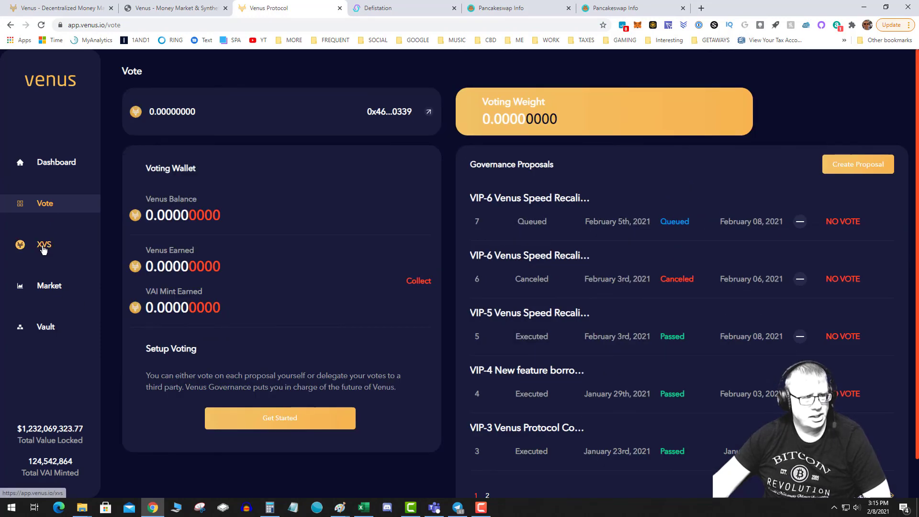
left_click(42, 327)
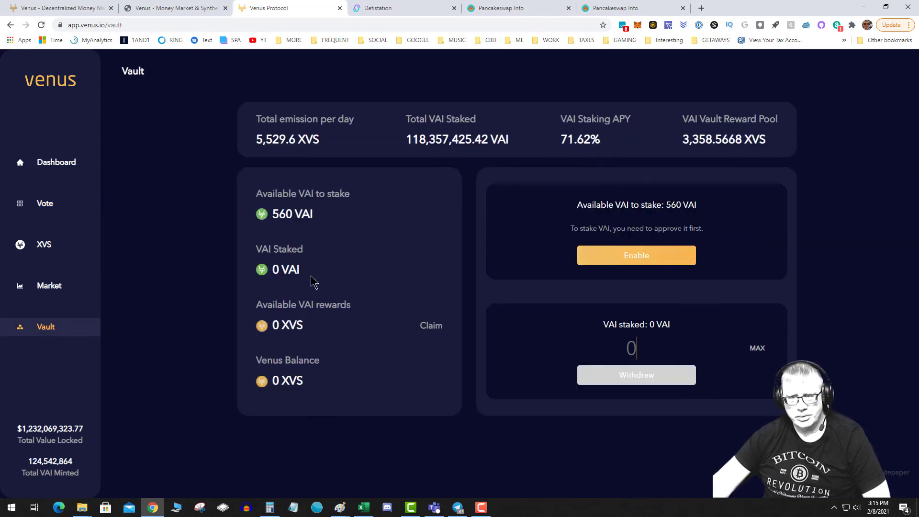
left_click(40, 246)
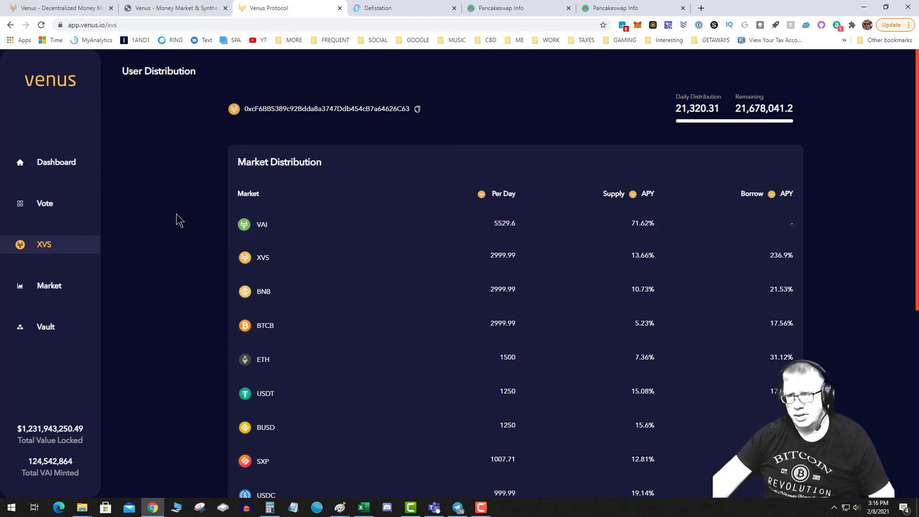
left_click(62, 162)
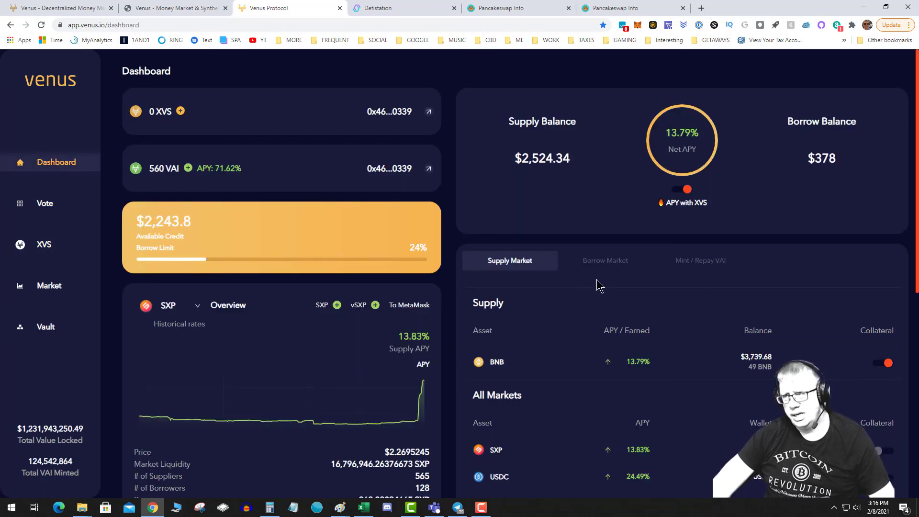